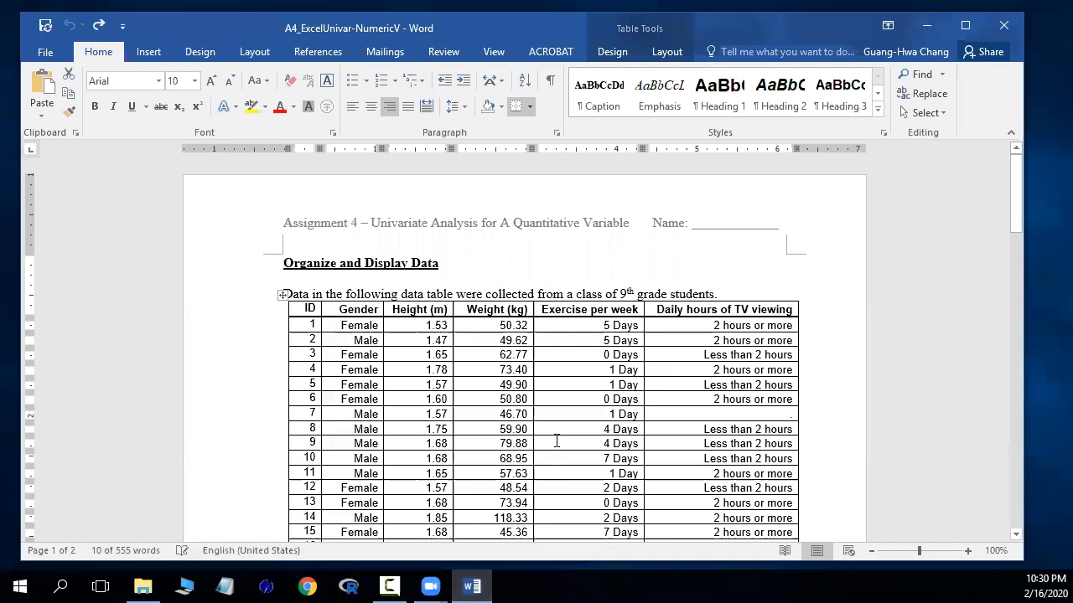
- Copy the entire student data table, from the ID header through row 30, in the Word document
scroll(556, 440, "down", 1)
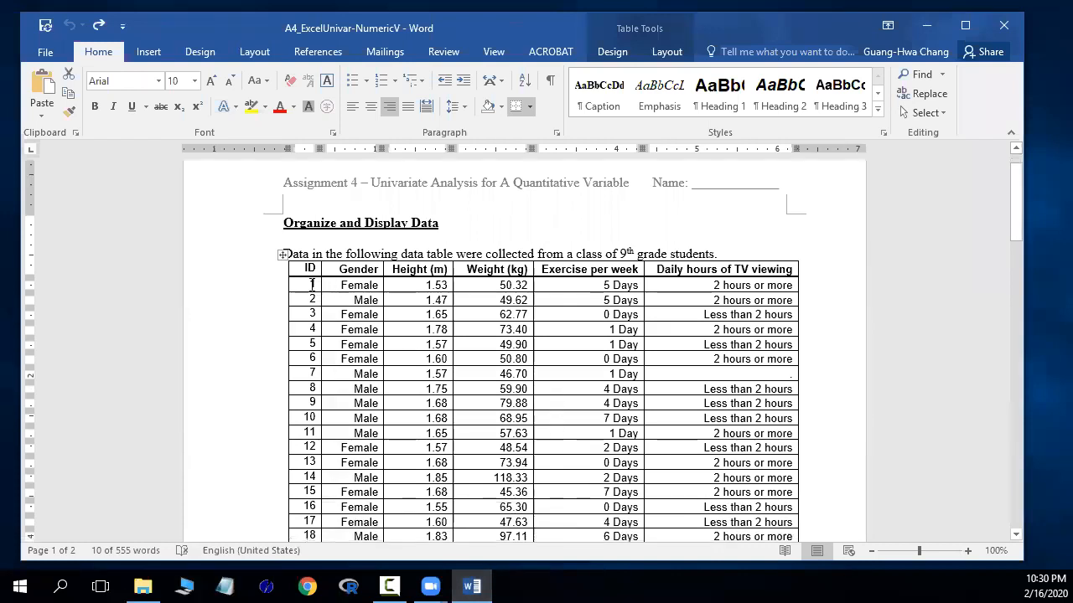
left_click_drag(304, 269, 697, 460)
left_click(697, 460)
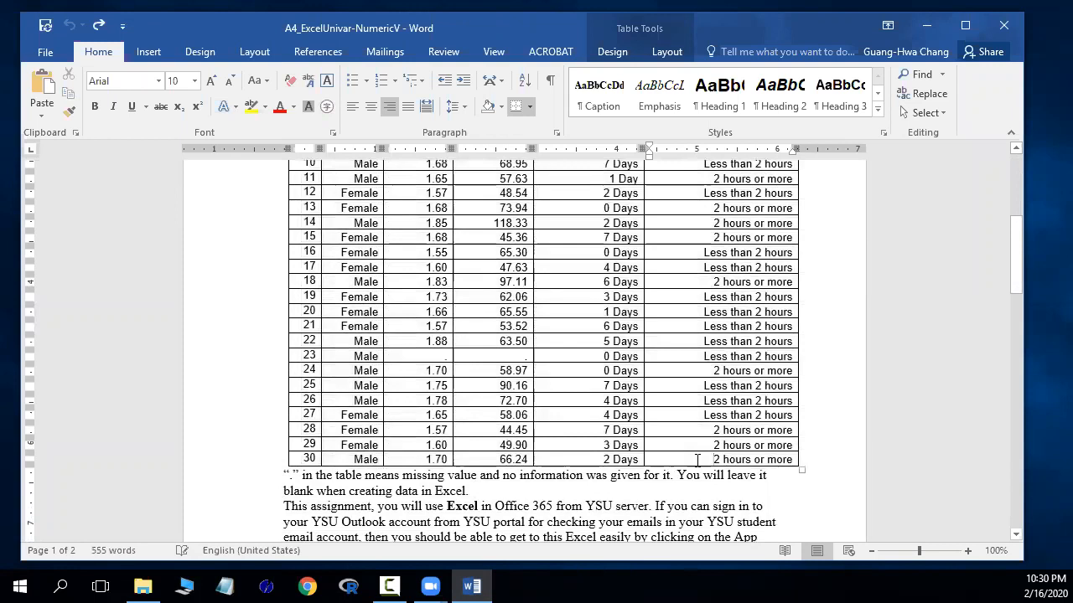
left_click_drag(713, 459, 288, 206)
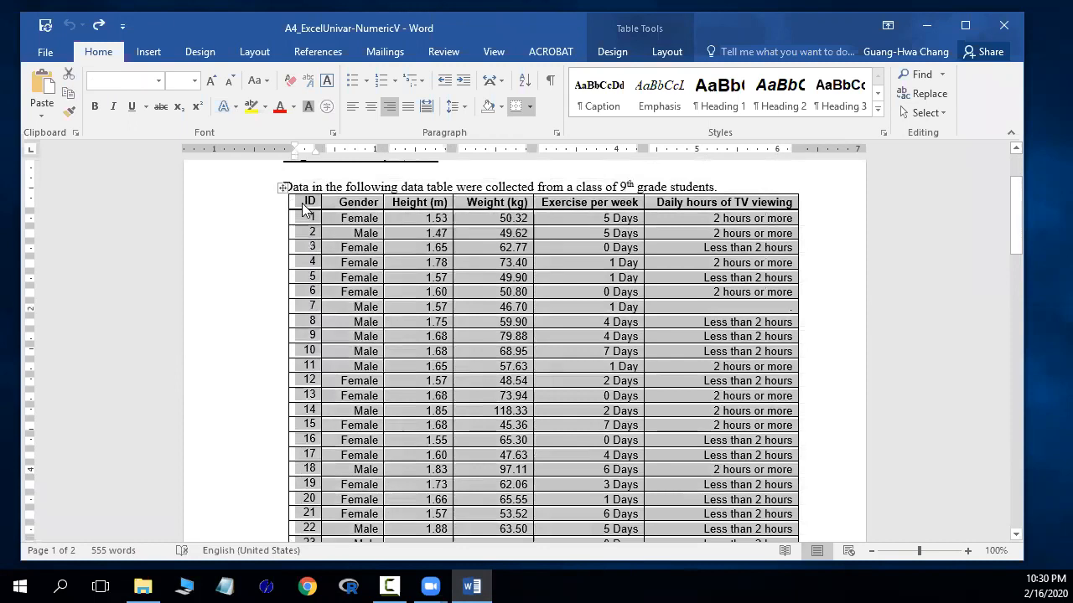
right_click(305, 209)
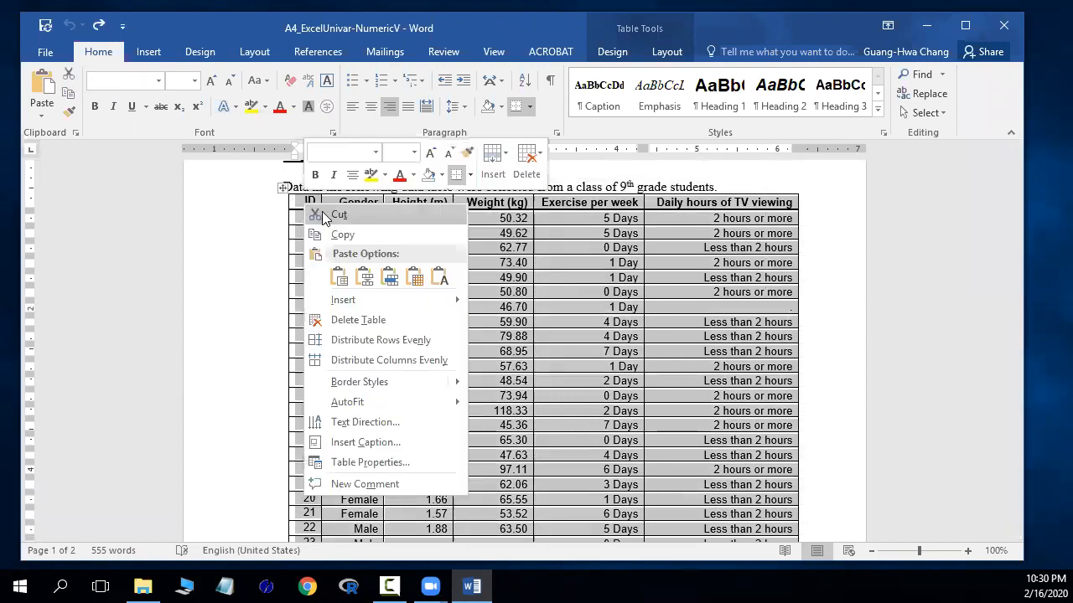
left_click(343, 237)
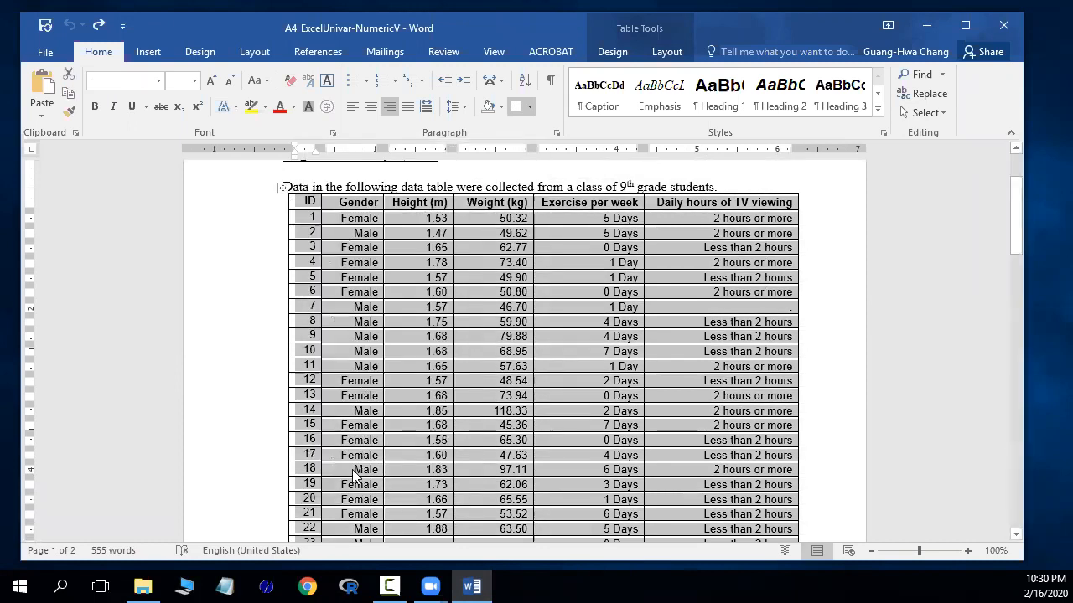
- Switch to Excel and create a blank workbook
left_click(20, 586)
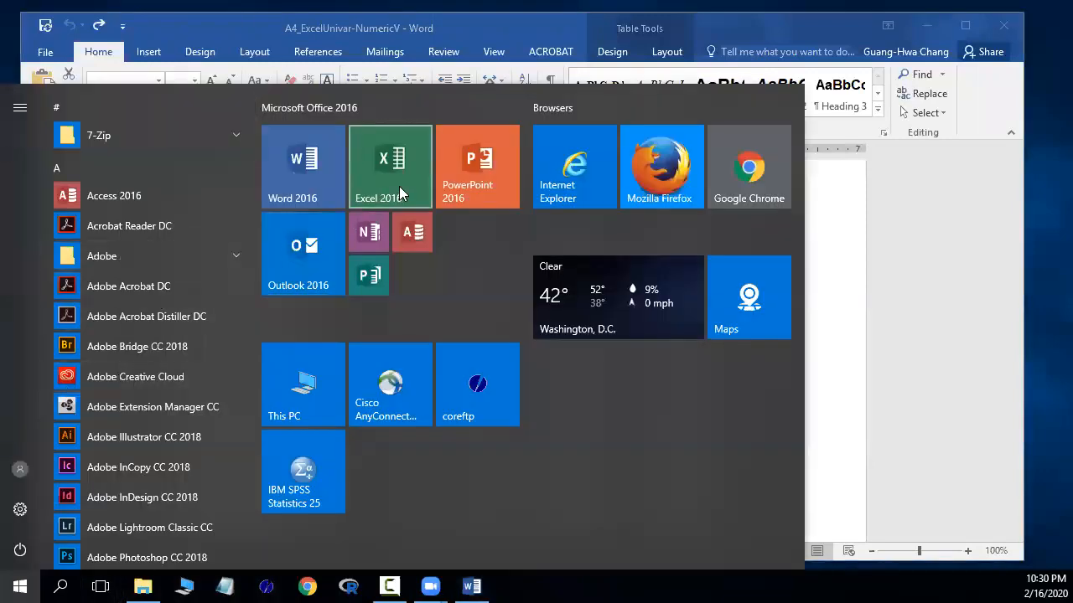
left_click(399, 193)
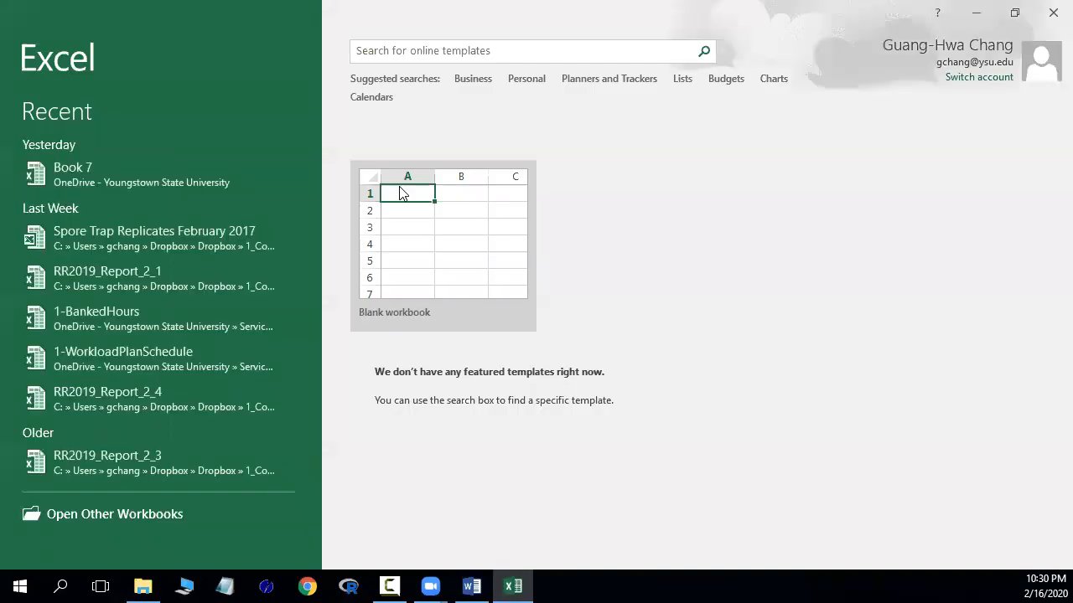
left_click(425, 256)
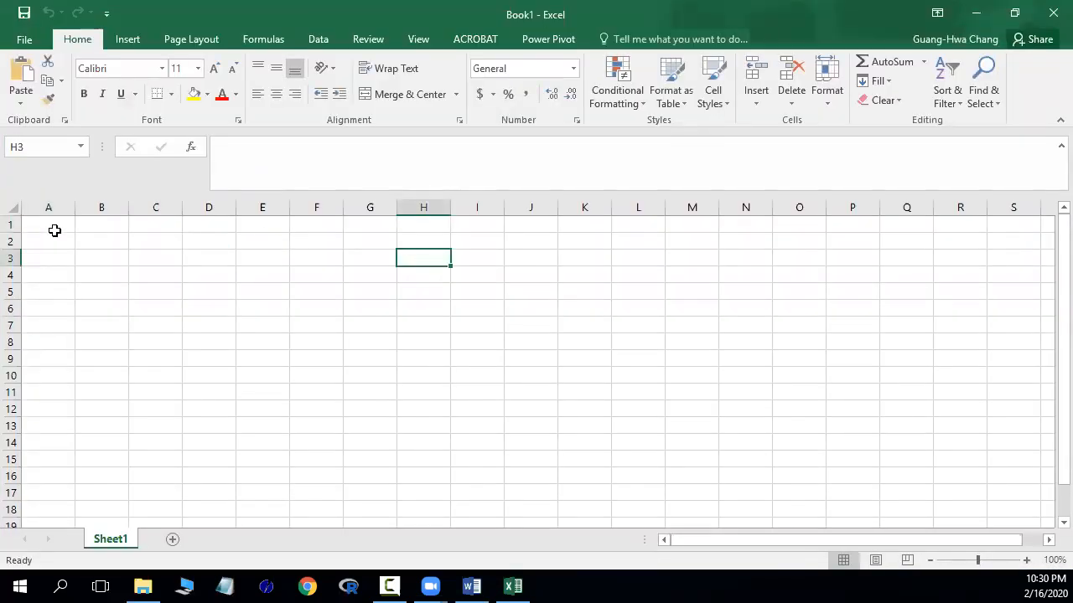
- Paste the table at cell A1 with its source formatting and widen columns C to F to fit their headers
right_click(55, 226)
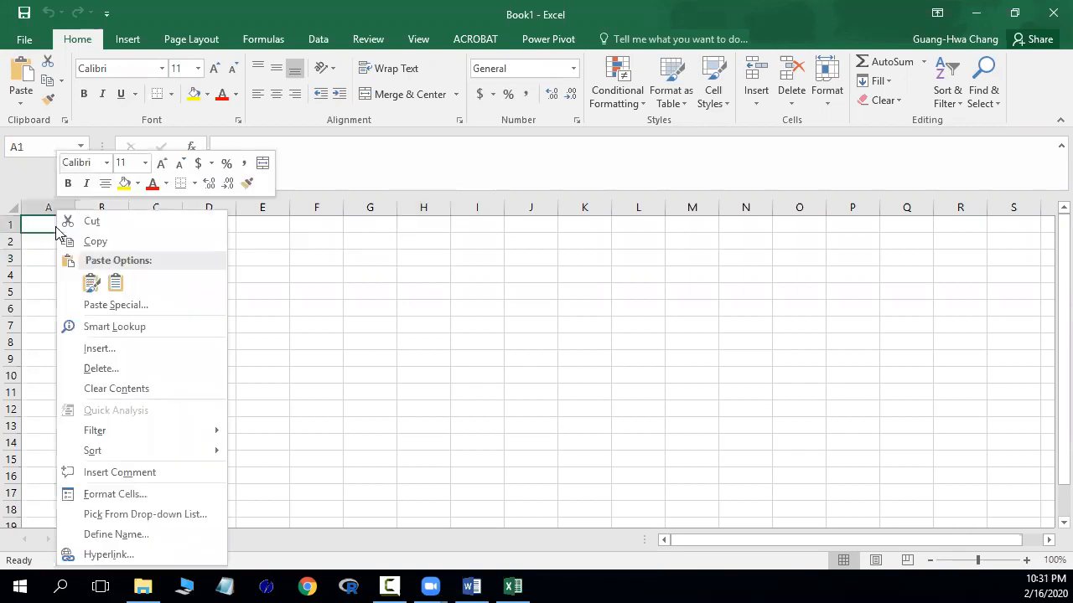
left_click(91, 283)
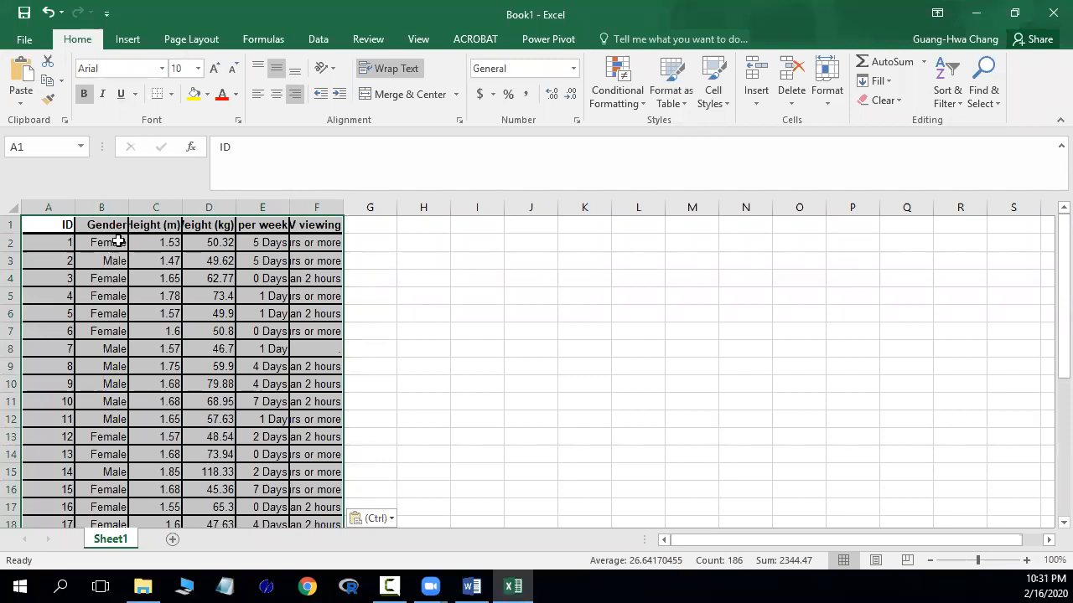
left_click_drag(182, 208, 556, 208)
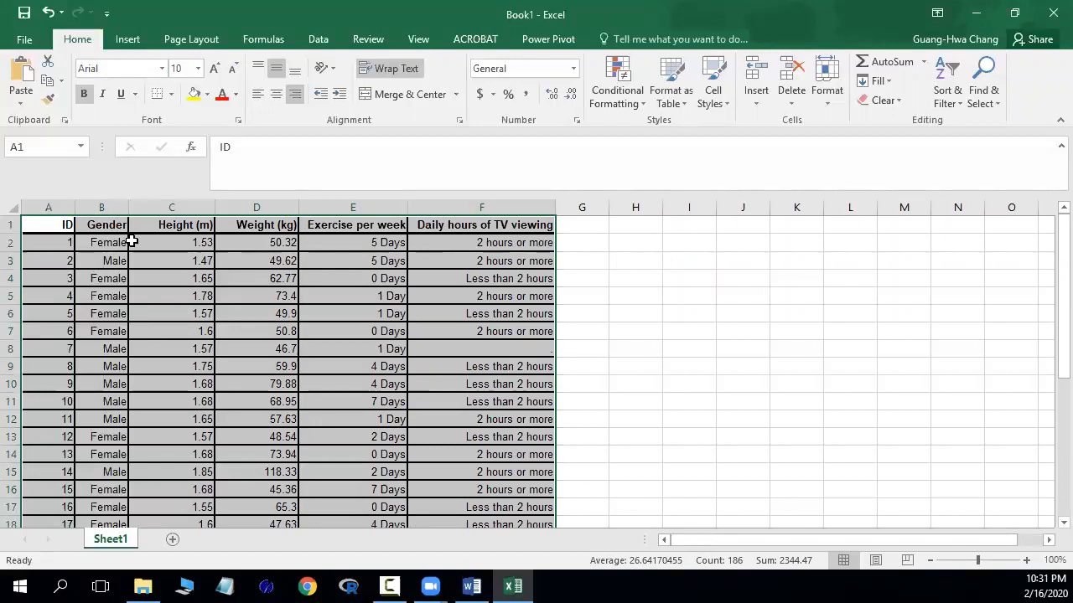
- Examine how the data is organized: variables in columns A to D, headers in row 1, and individual student records in the rows below
left_click(57, 209)
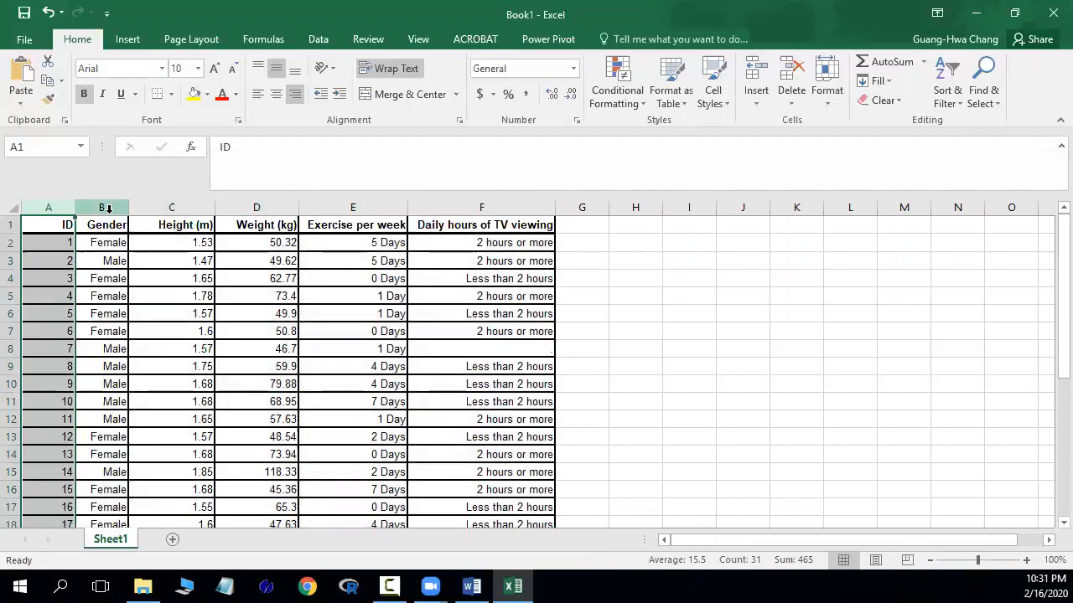
left_click(102, 209)
left_click(203, 211)
left_click(251, 209)
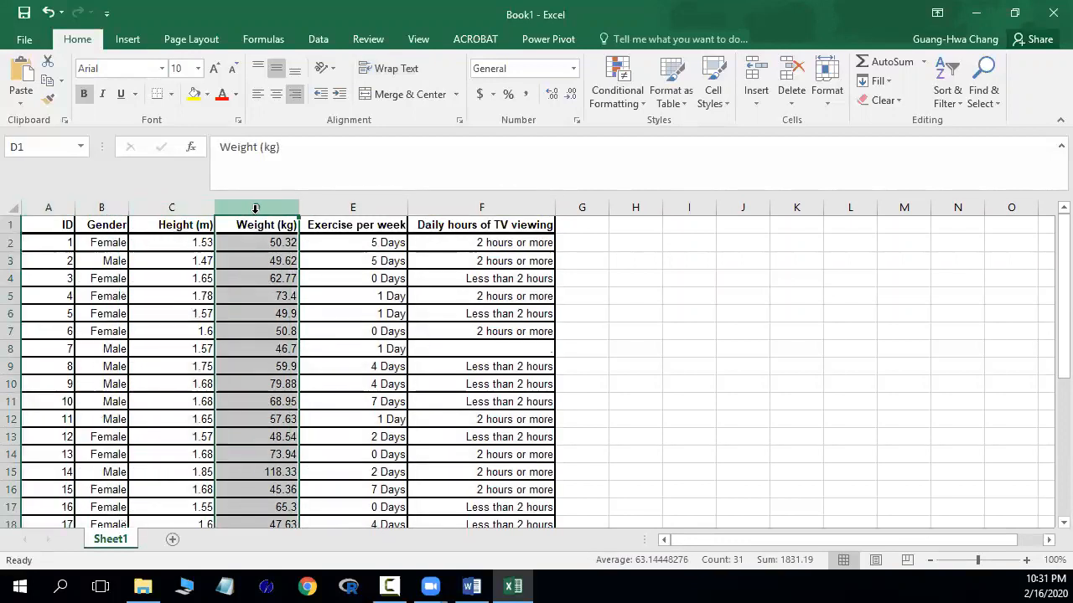
left_click(13, 243)
left_click(10, 261)
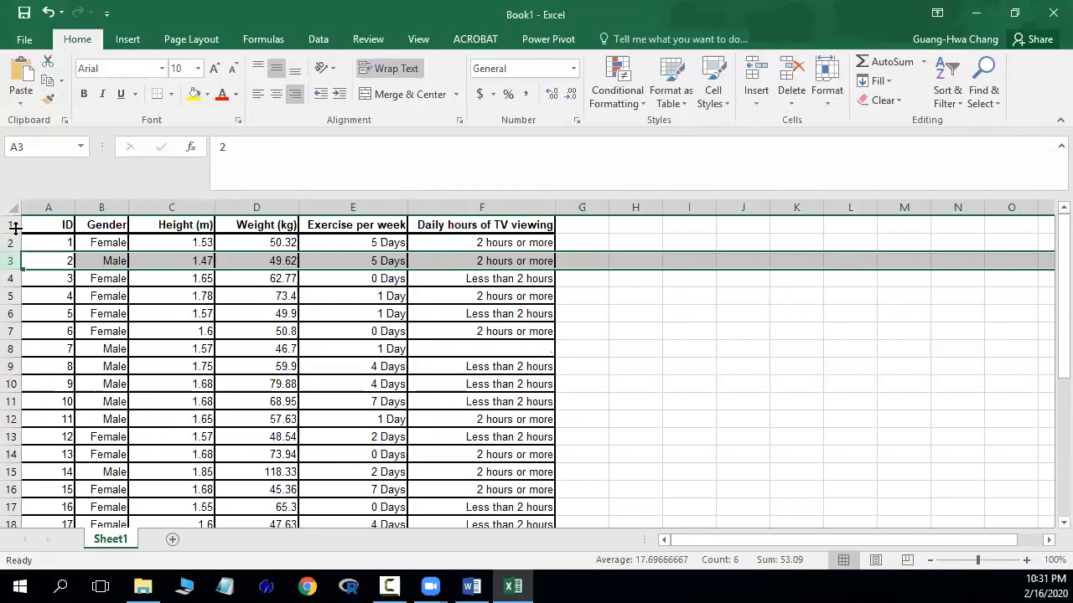
left_click(13, 224)
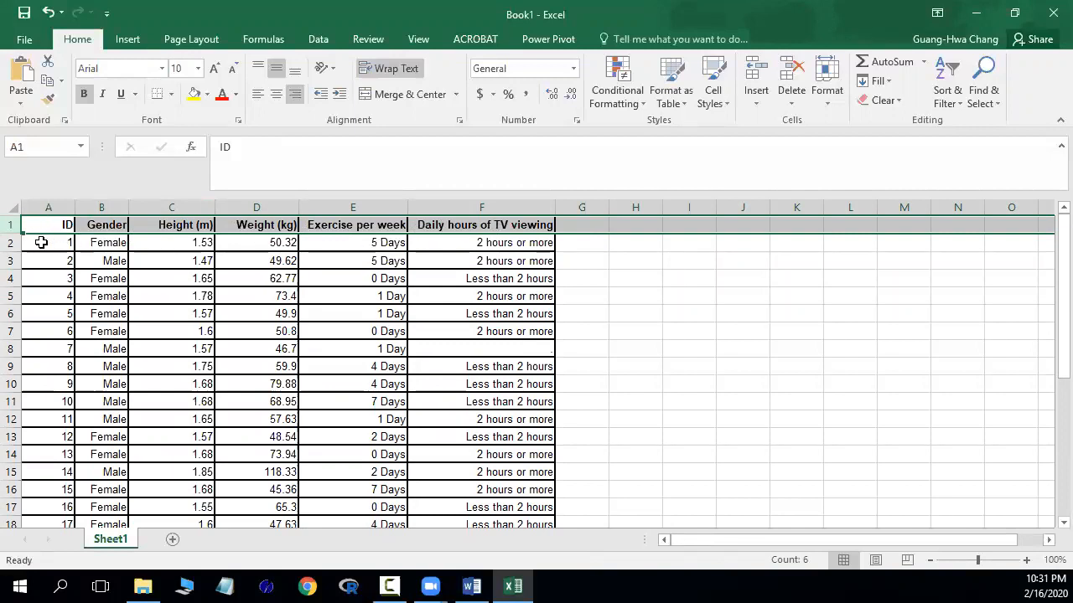
left_click(12, 245)
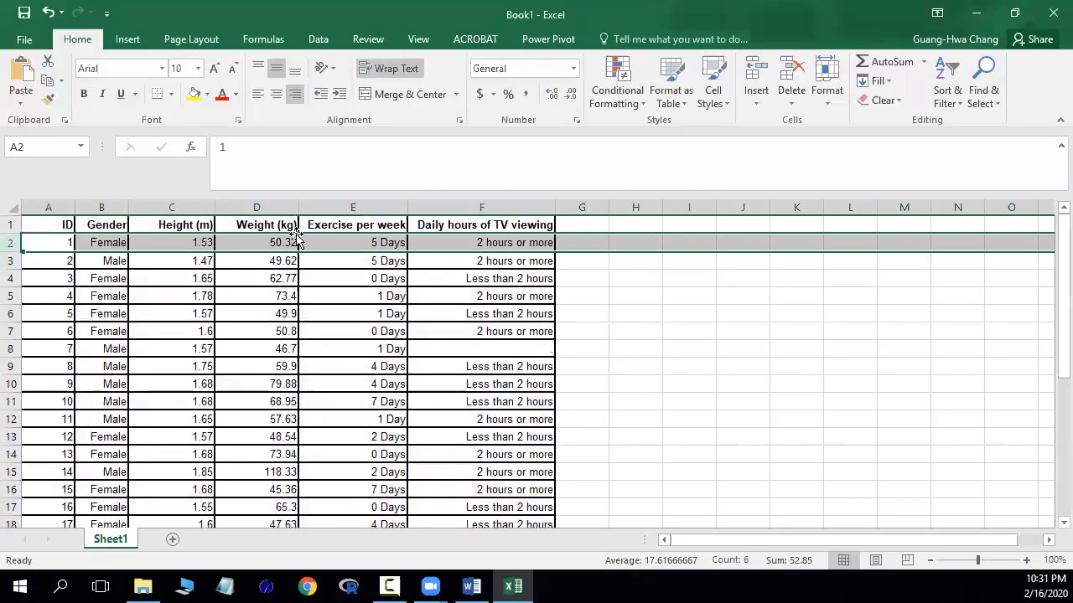
left_click(52, 246)
left_click(106, 246)
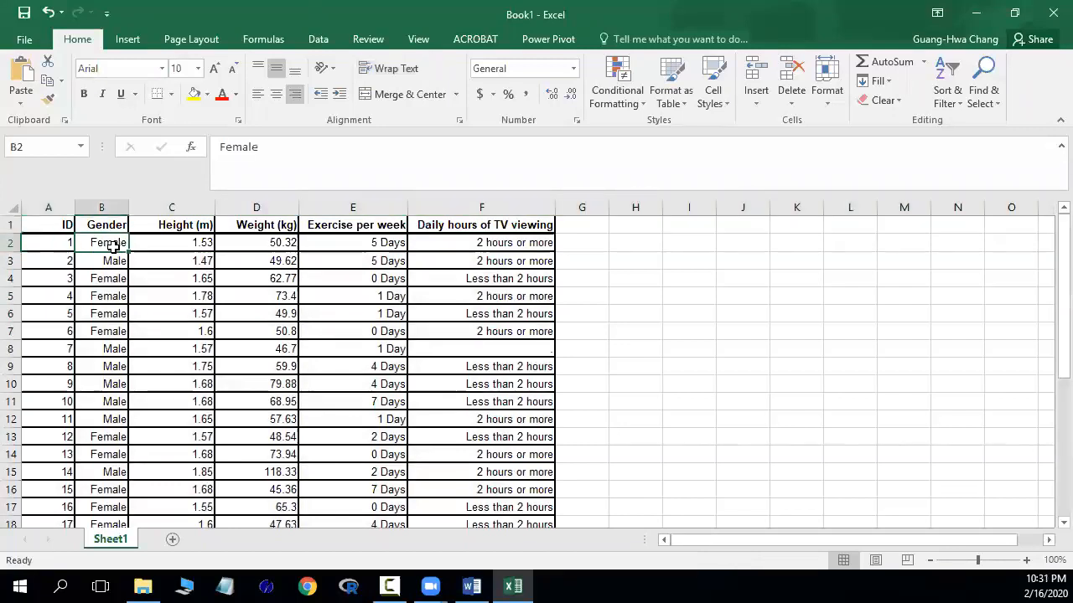
left_click(170, 249)
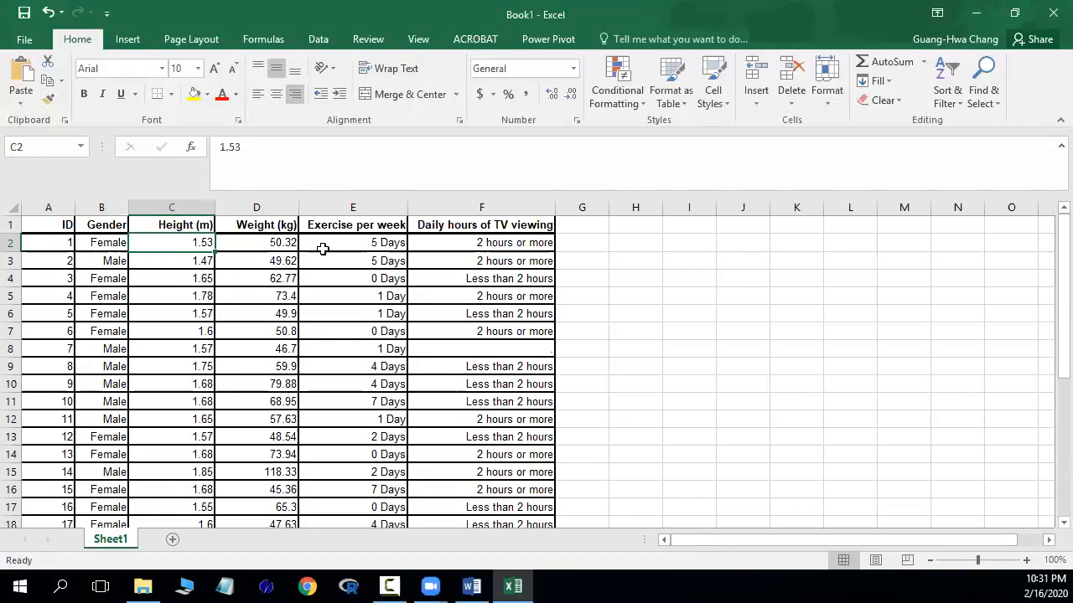
- Remove all cell borders from the data range A1:F31
mouse_move(58, 228)
left_mouse_down()
mouse_move(426, 292)
mouse_move(518, 453)
mouse_move(511, 515)
mouse_move(498, 516)
mouse_move(495, 489)
left_mouse_up()
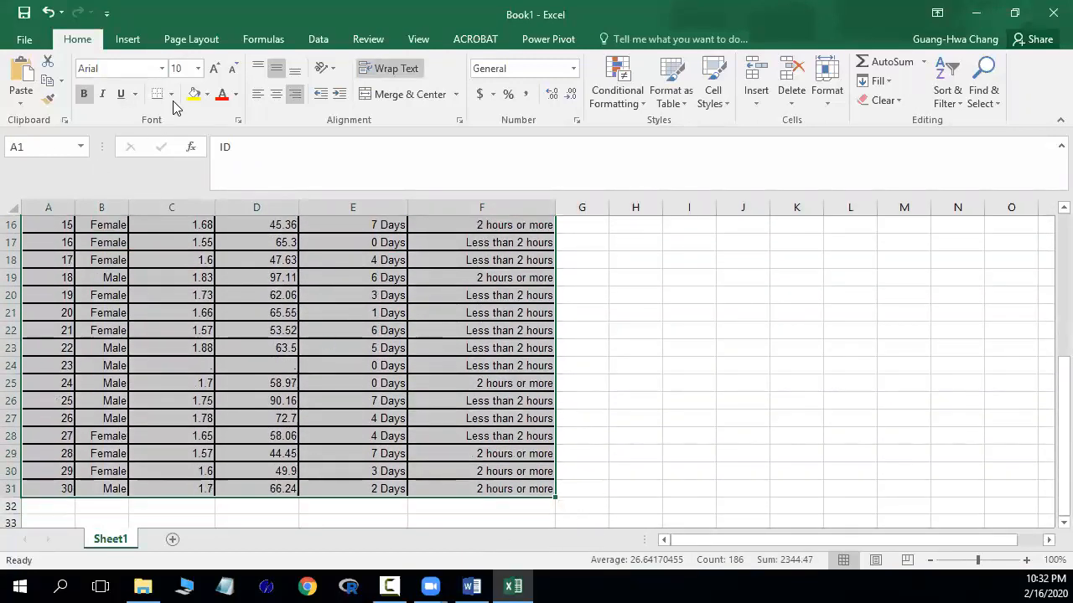
left_click(171, 93)
left_click(171, 208)
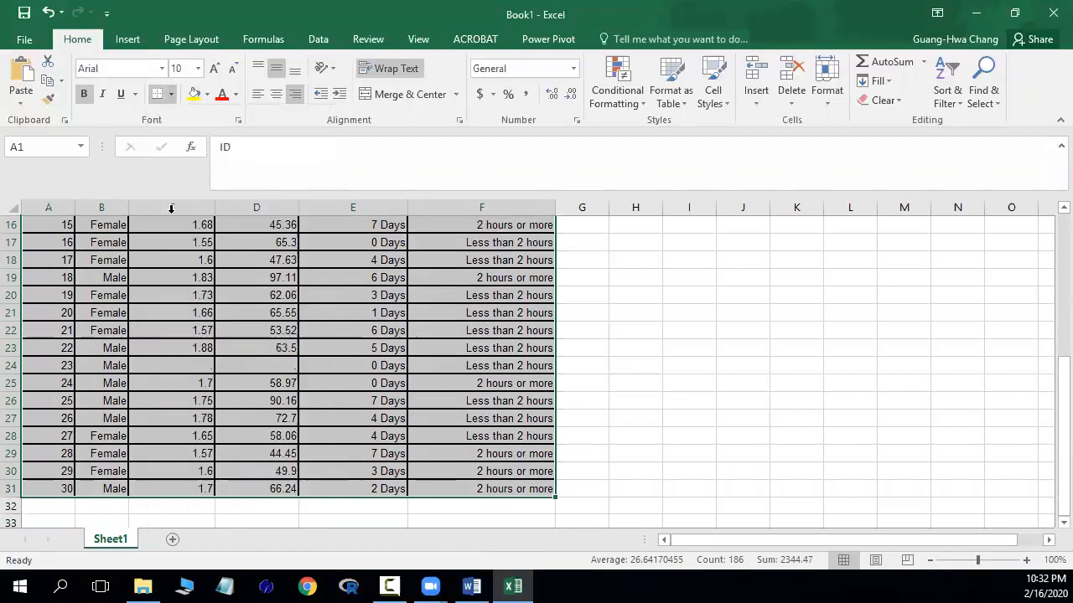
scroll(171, 251, "up", 5)
left_click(181, 289)
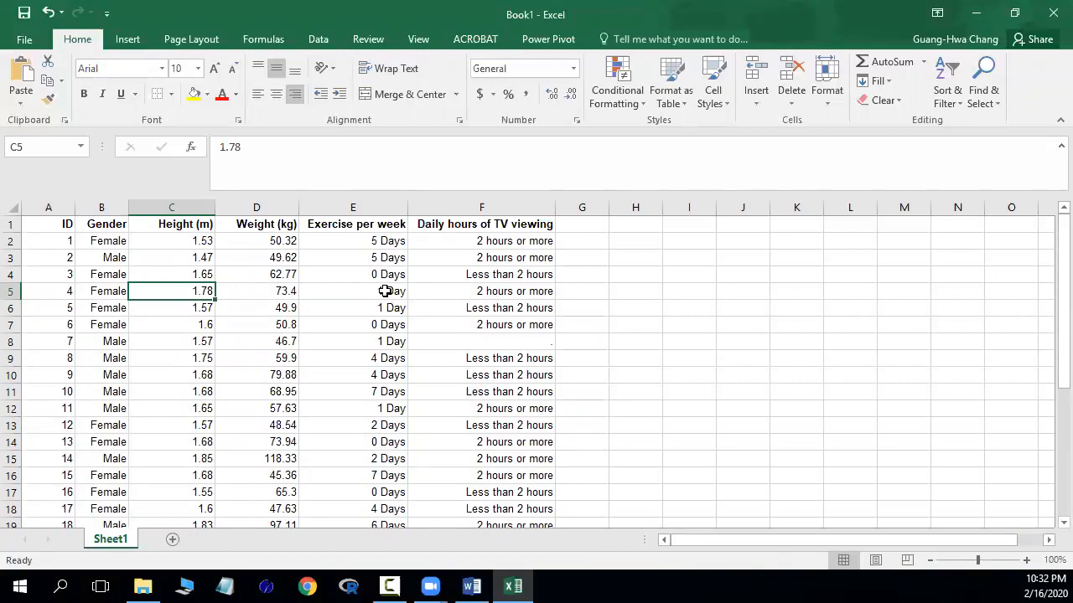
- Clear the "." missing-value markers from cells C24, D24 and F8, leaving them blank
scroll(279, 243, "down", 3)
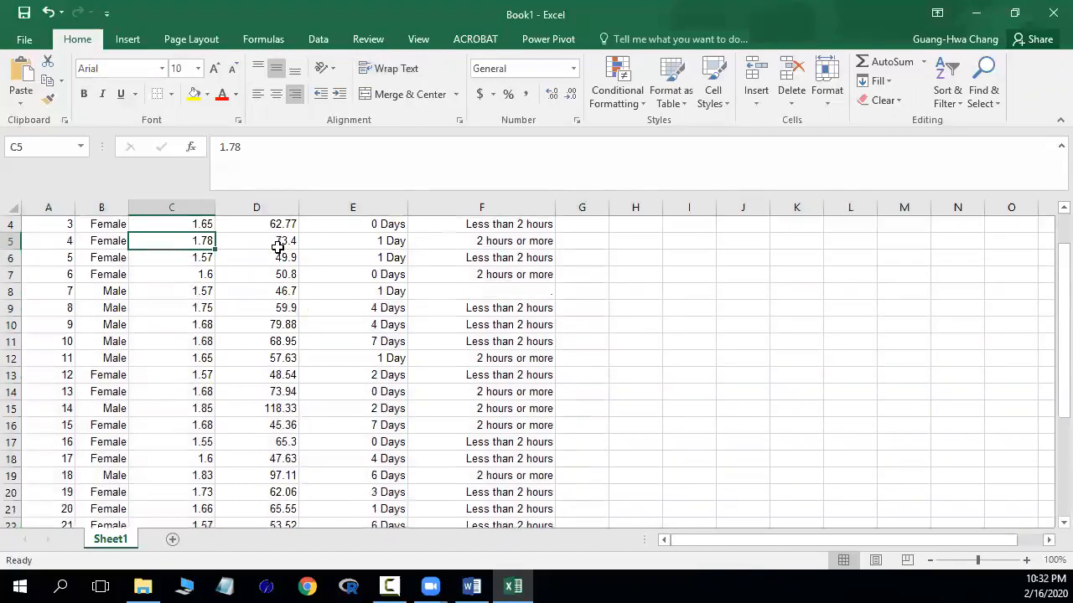
left_click(186, 460)
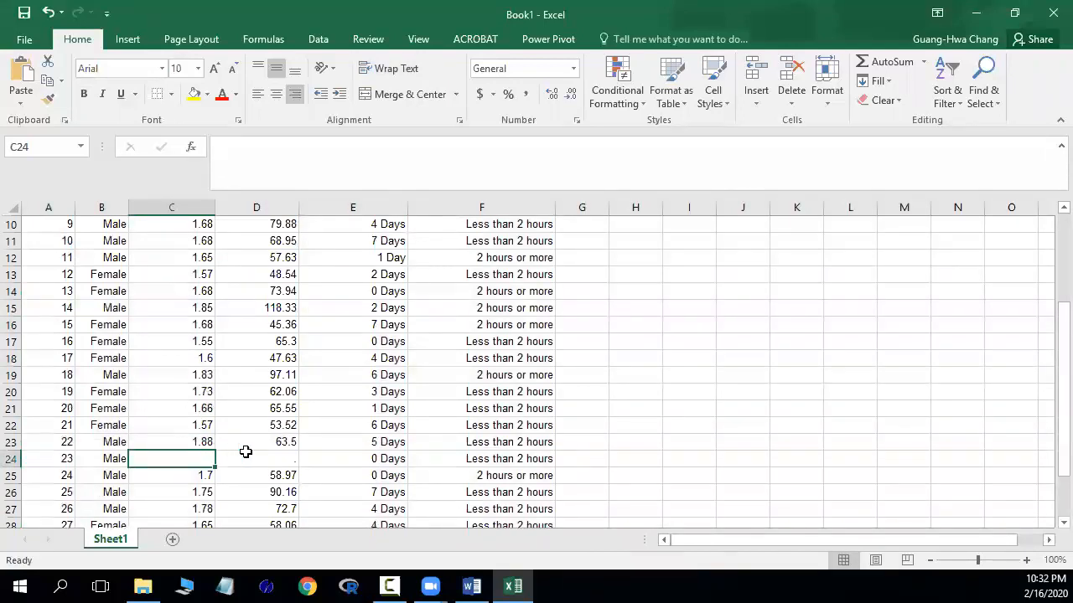
left_click(275, 458)
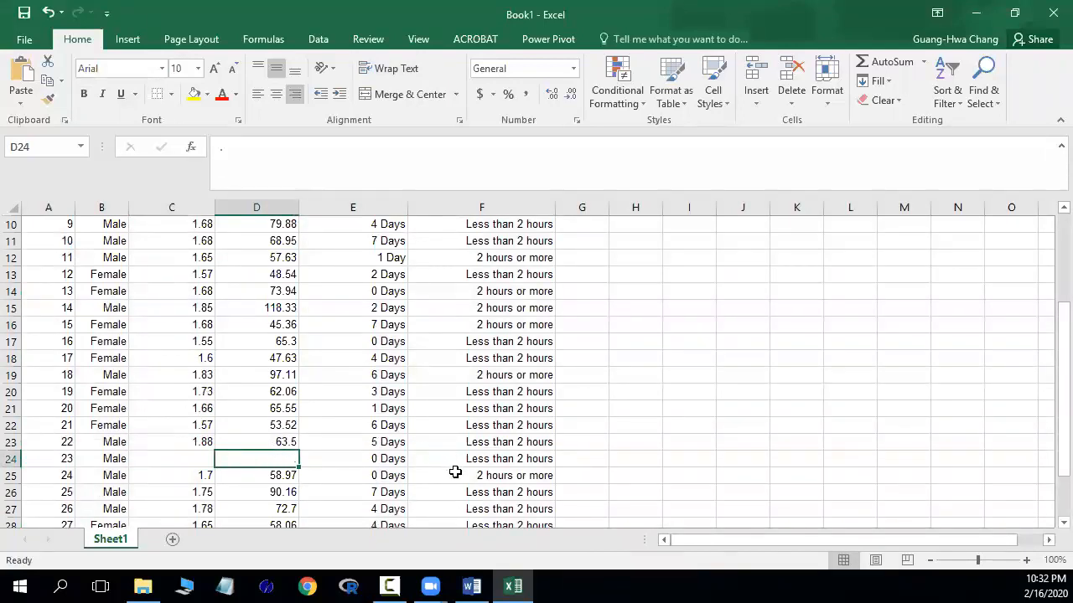
scroll(328, 464, "up", 2)
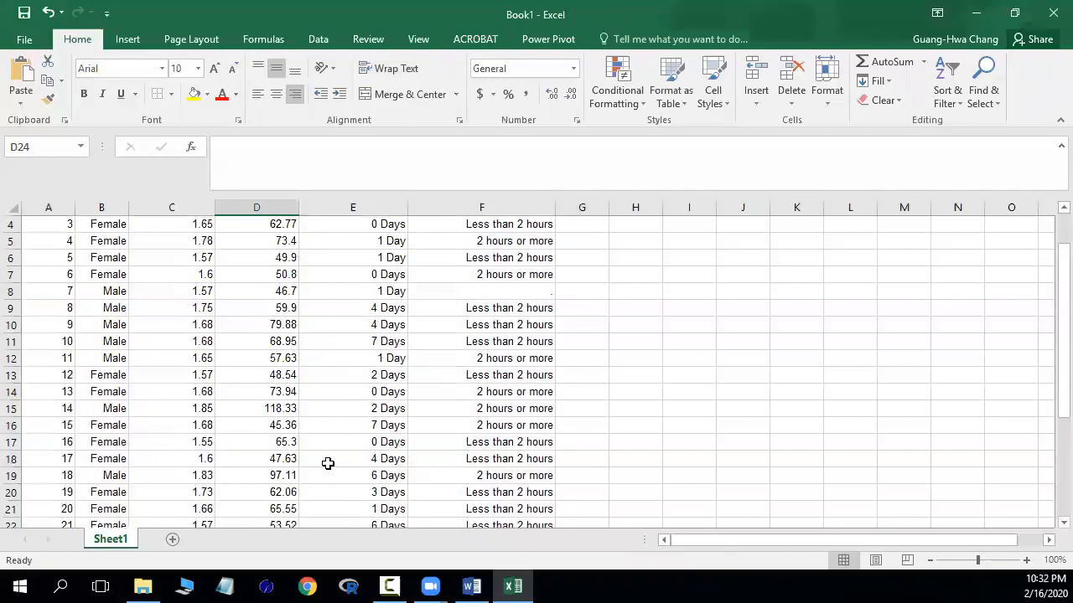
left_click(530, 291)
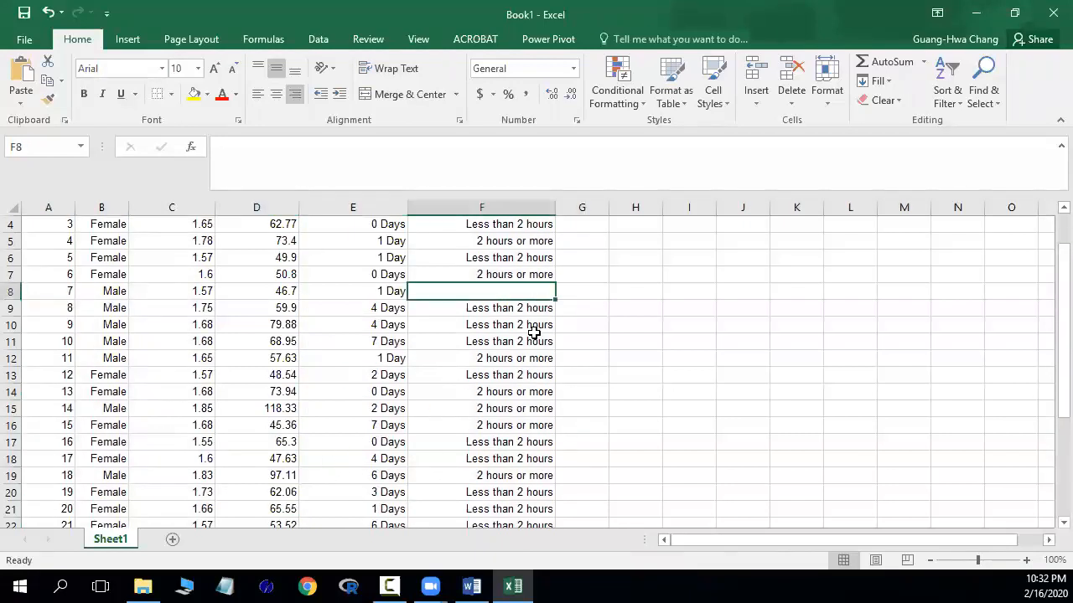
- Check the missing-value cells for height and weight in row 24 and TV viewing in row 8
scroll(510, 343, "down", 3)
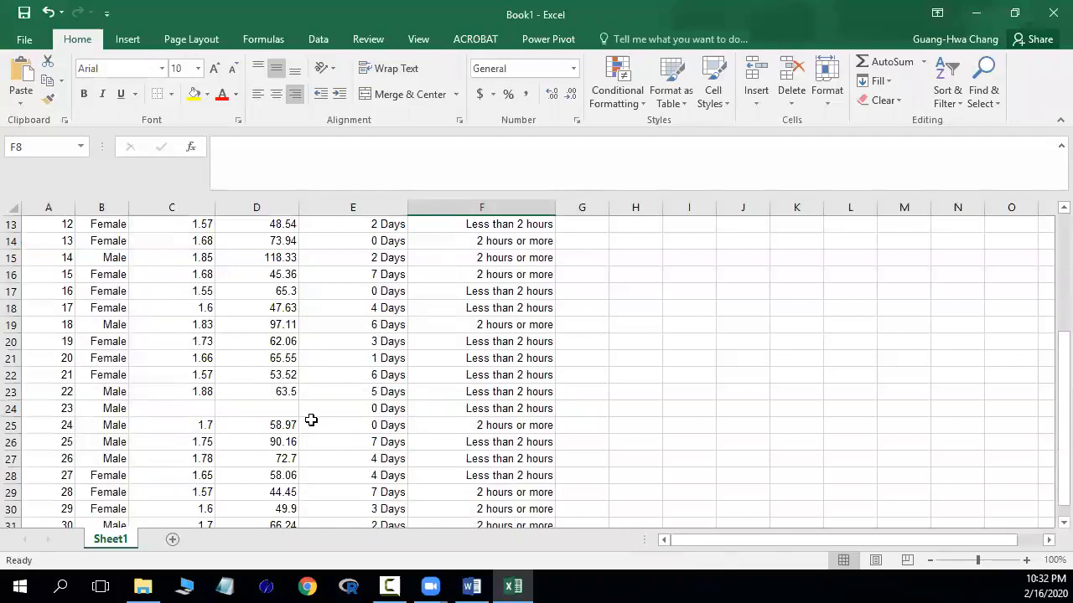
left_click(285, 411)
left_click(201, 412)
left_click(262, 413)
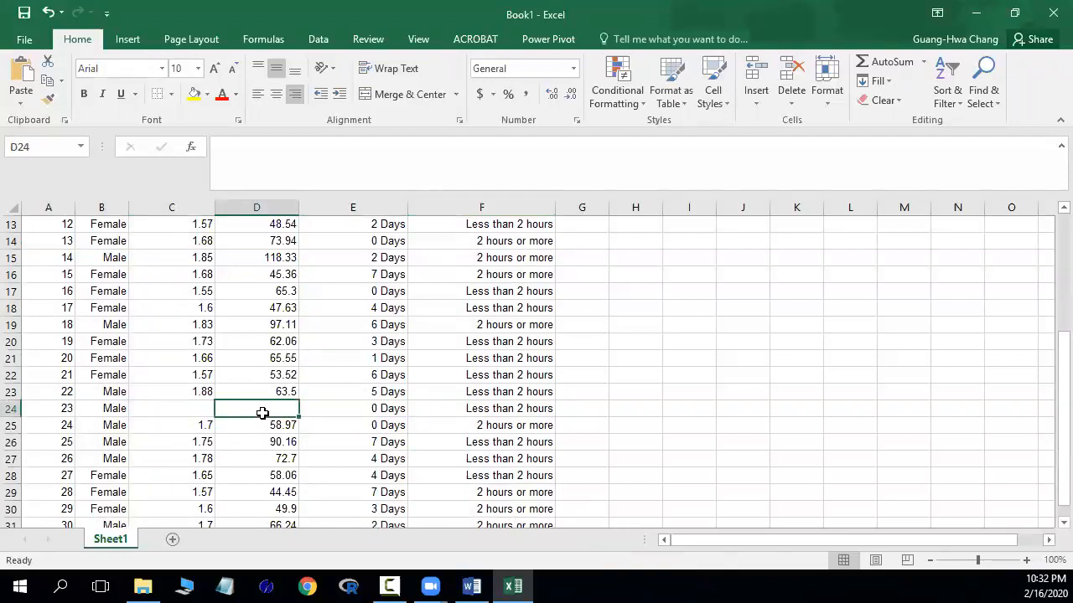
left_click(198, 412)
left_click(251, 410)
scroll(287, 408, "up", 3)
left_click(513, 293)
scroll(368, 344, "up", 1)
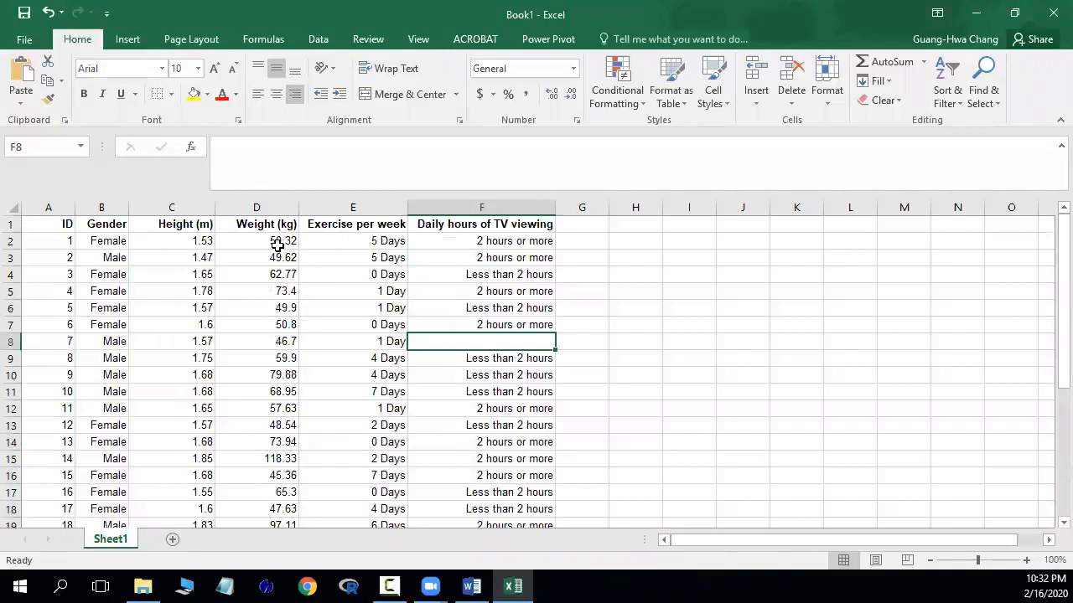
- Insert a histogram of the weight data in D2:D31
left_click_drag(275, 243, 280, 455)
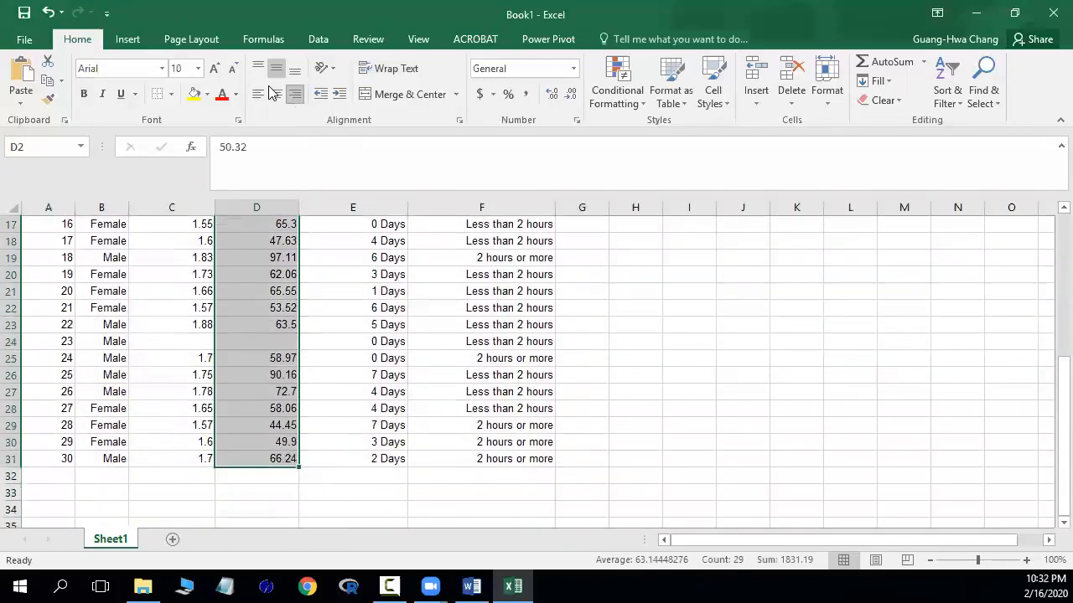
left_click(129, 42)
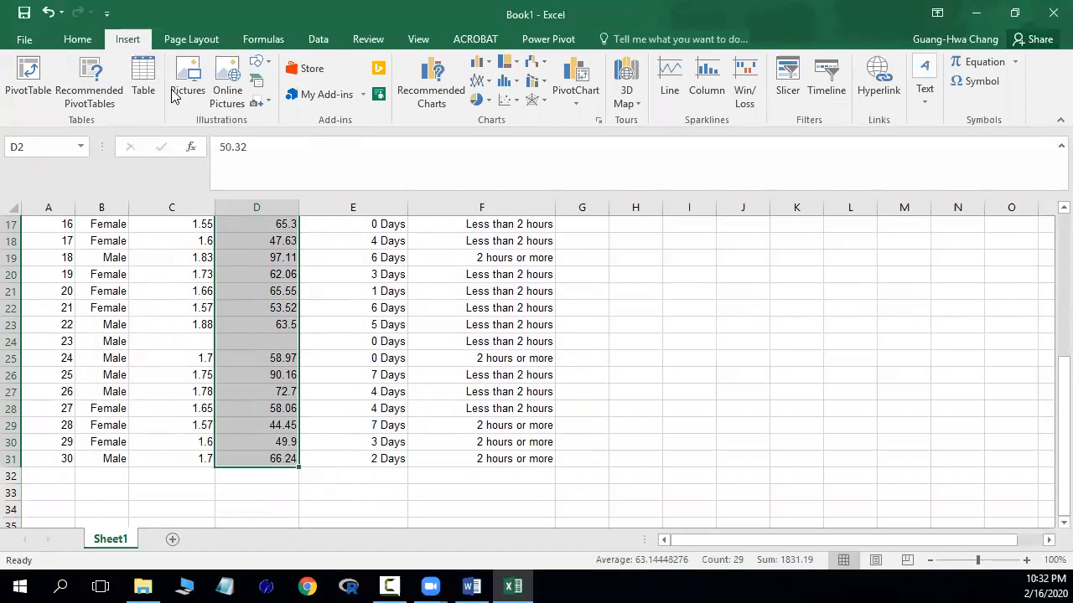
left_click(517, 88)
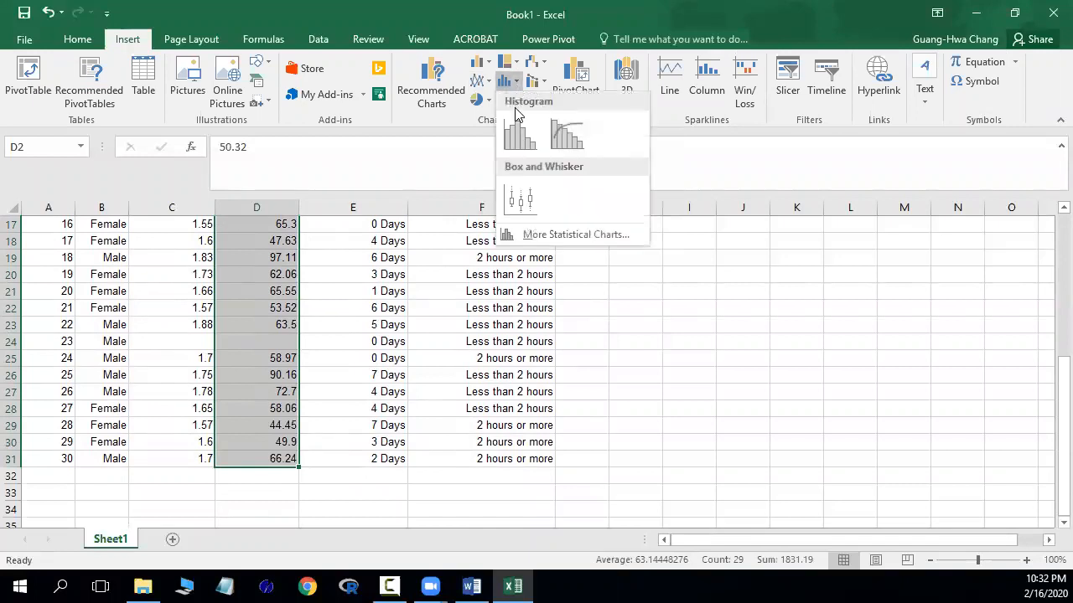
left_click(515, 147)
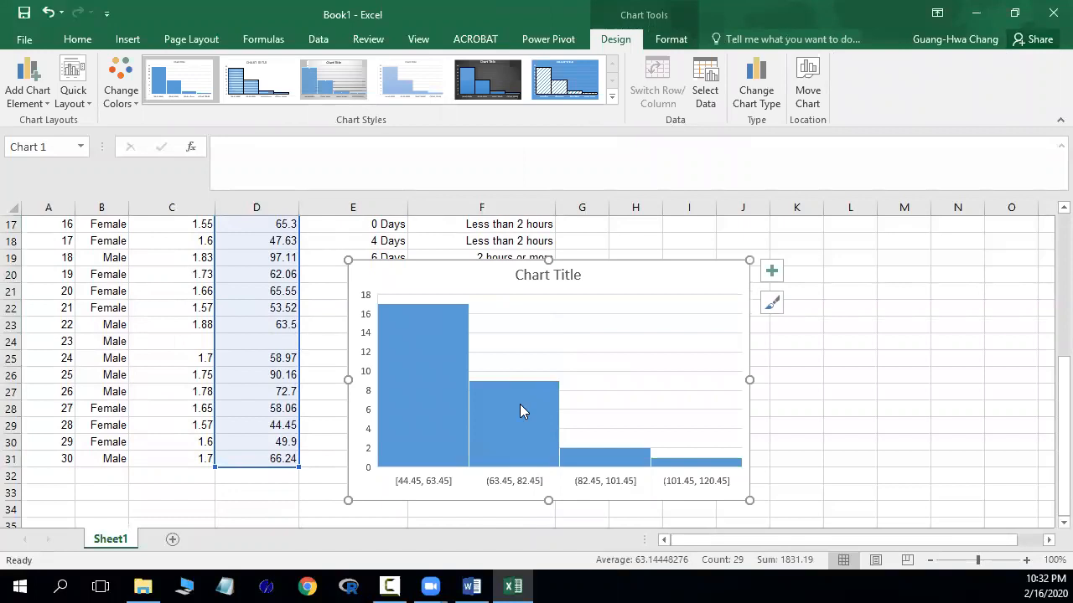
- Set the bin width of the histogram's horizontal axis to 10
left_click(439, 484)
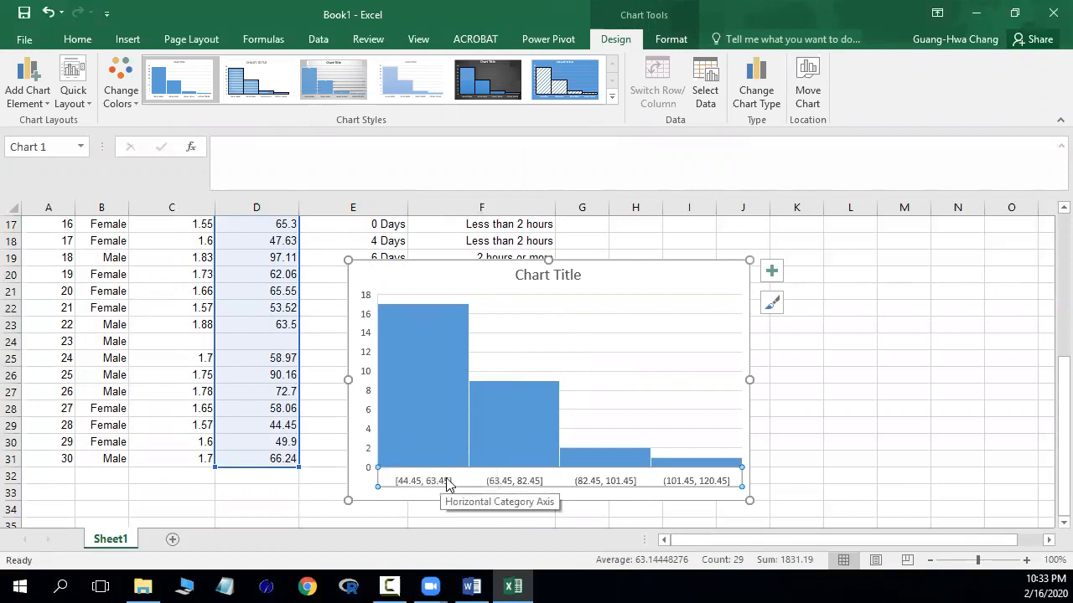
double_click(446, 483)
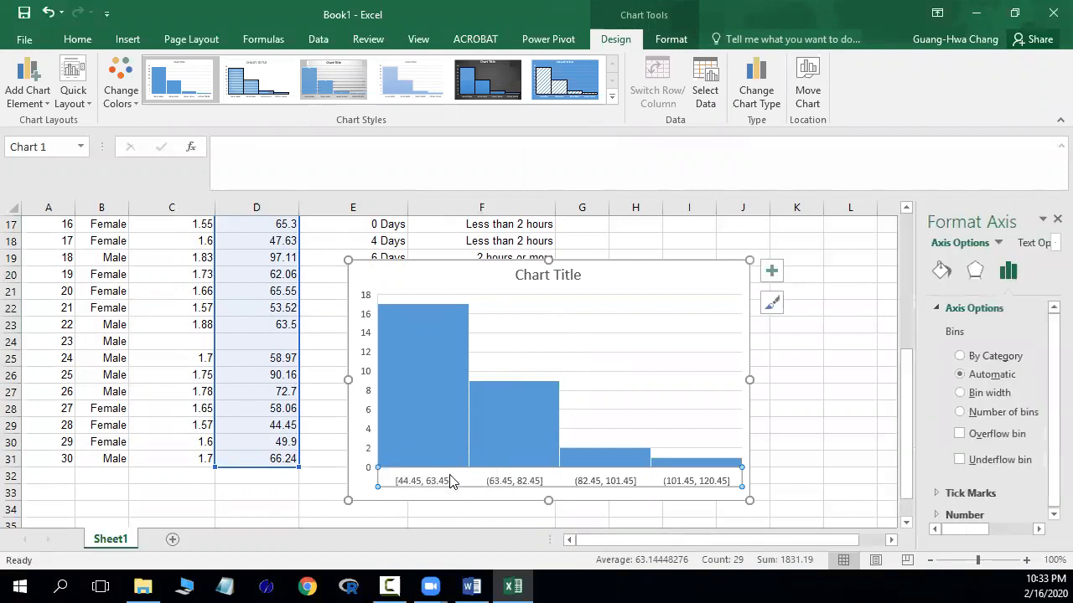
left_click_drag(917, 308, 771, 310)
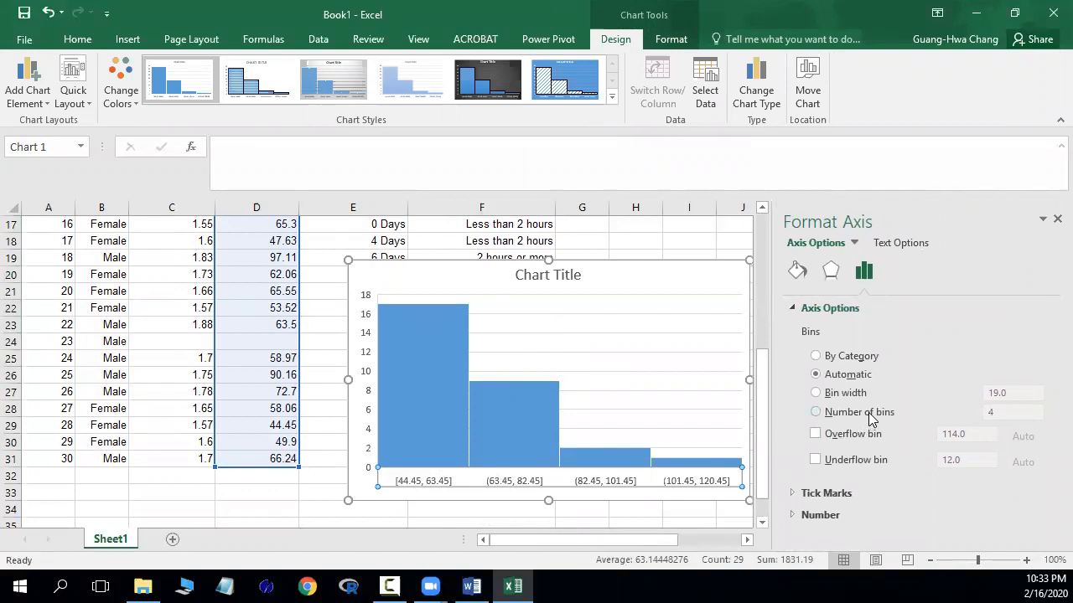
left_click(817, 393)
left_click_drag(1017, 392, 977, 399)
type("1")
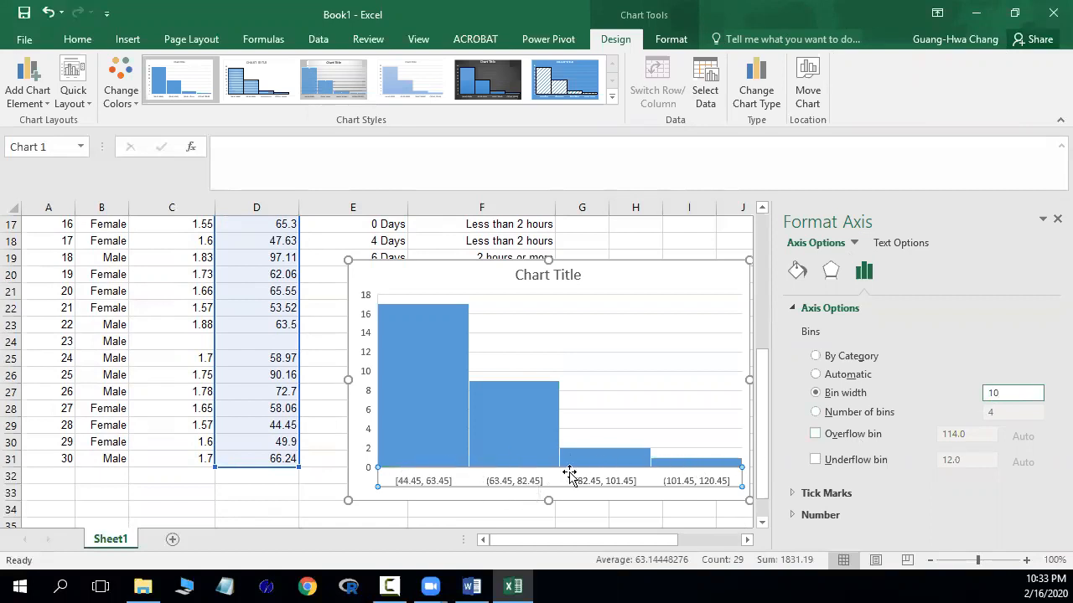
mouse_move(553, 428)
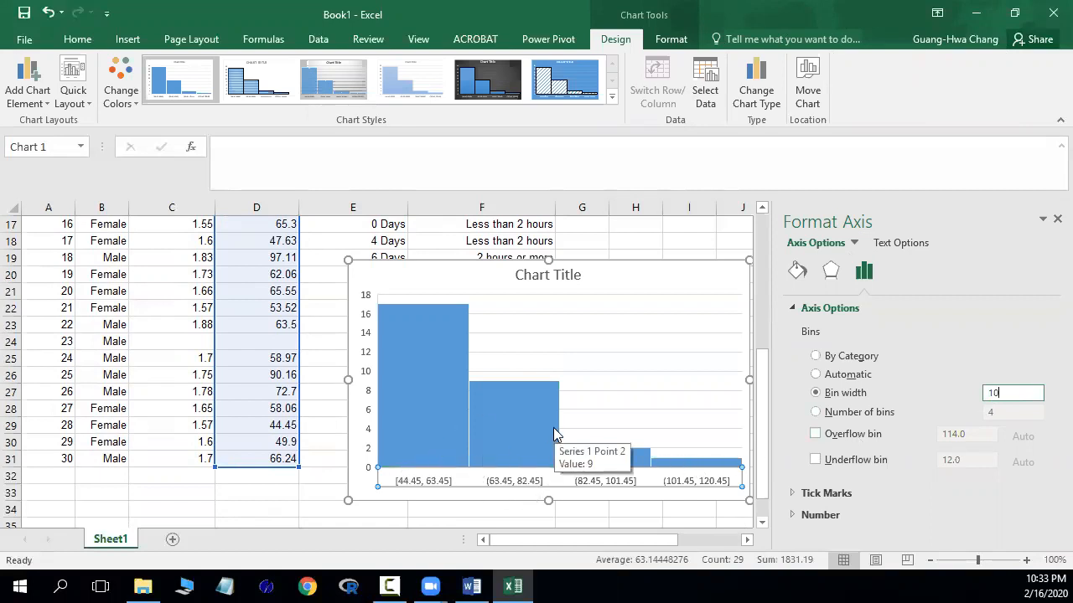
key("Return")
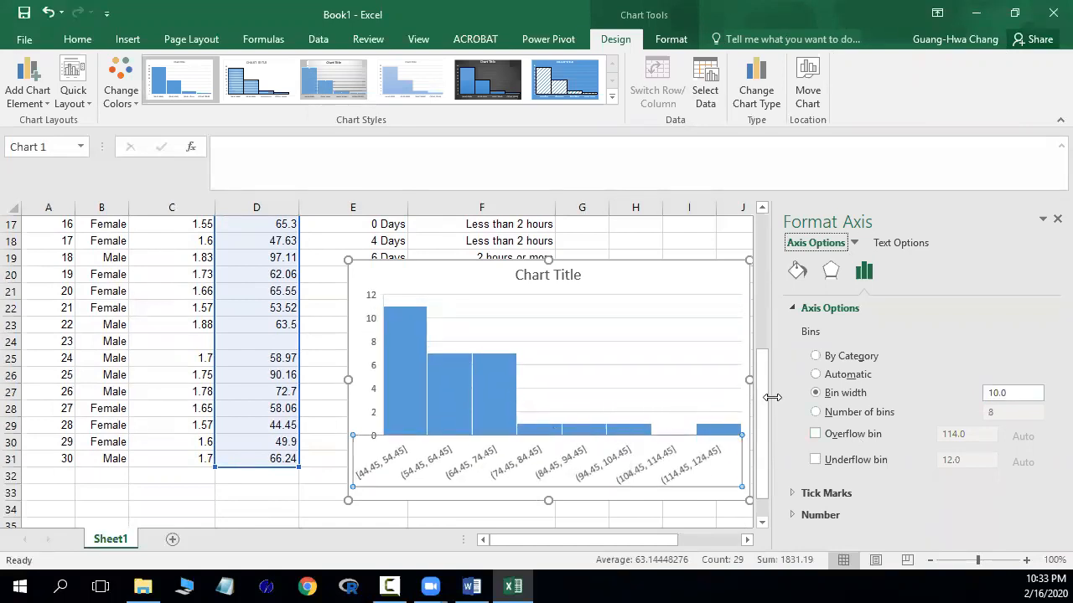
left_click_drag(768, 397, 880, 399)
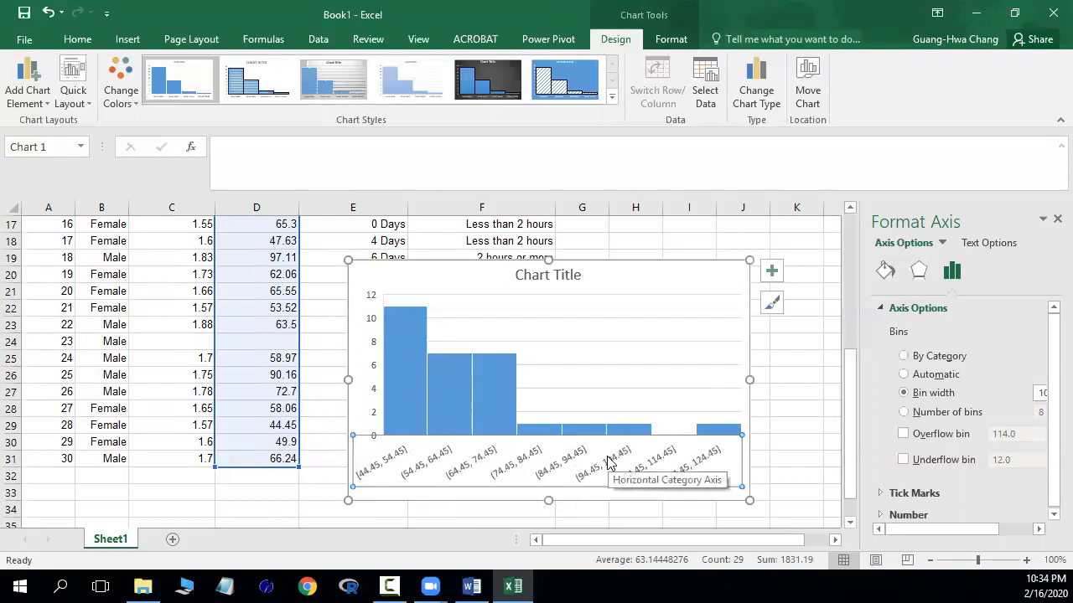
- Change the chart title to "Histogram for Weight Variable"
left_click(608, 365)
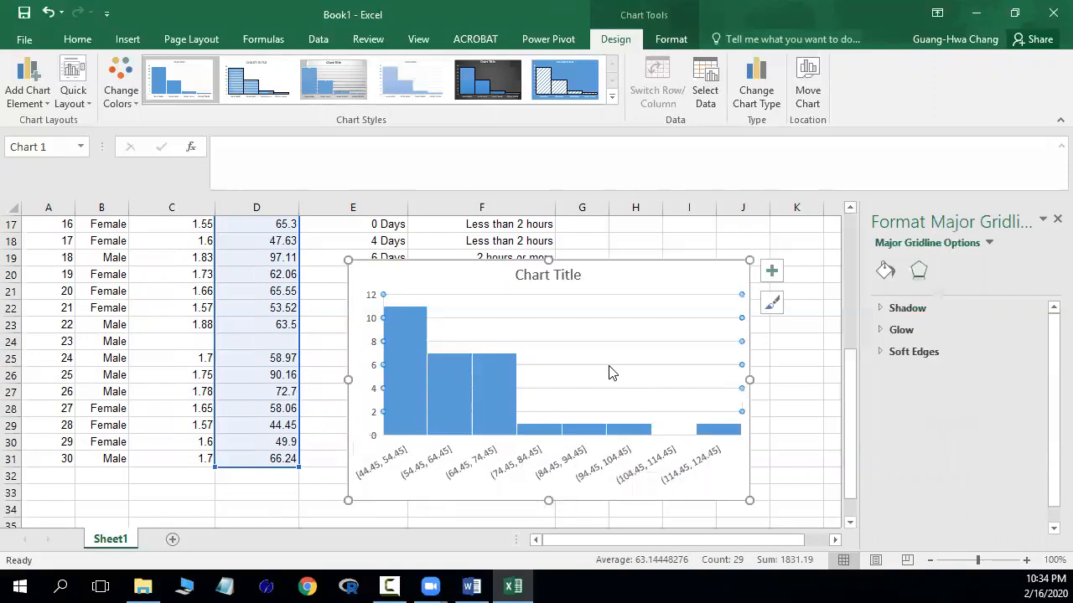
left_click(560, 276)
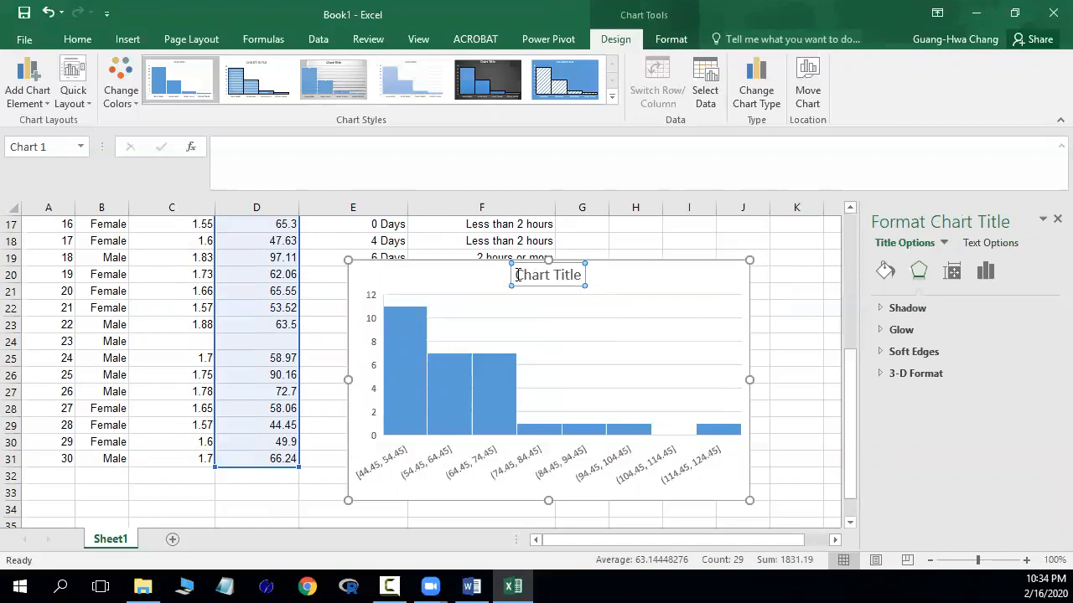
left_click_drag(515, 276, 579, 275)
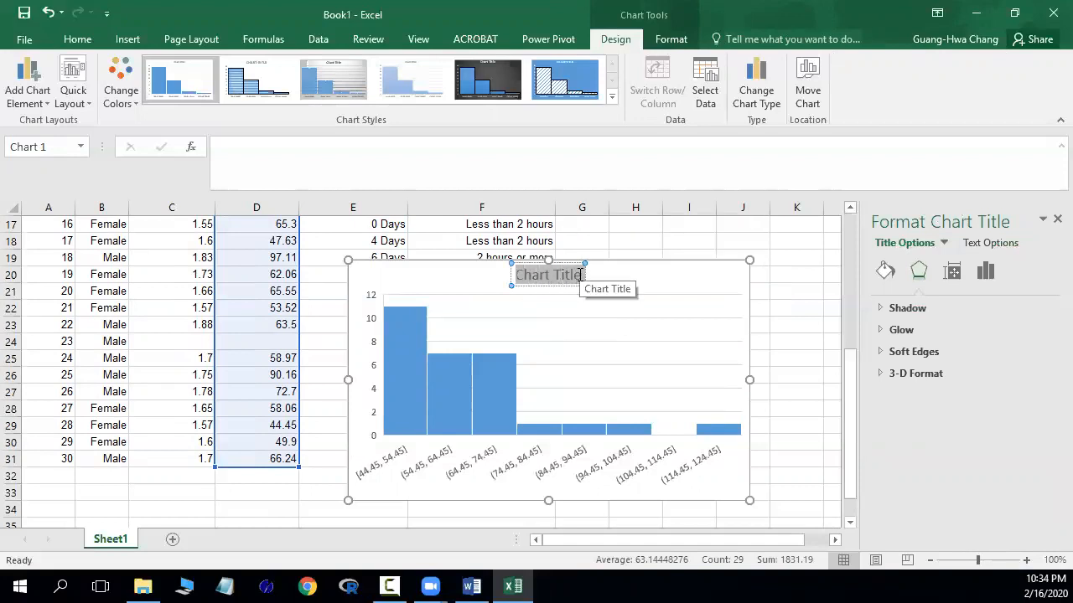
type("Histo")
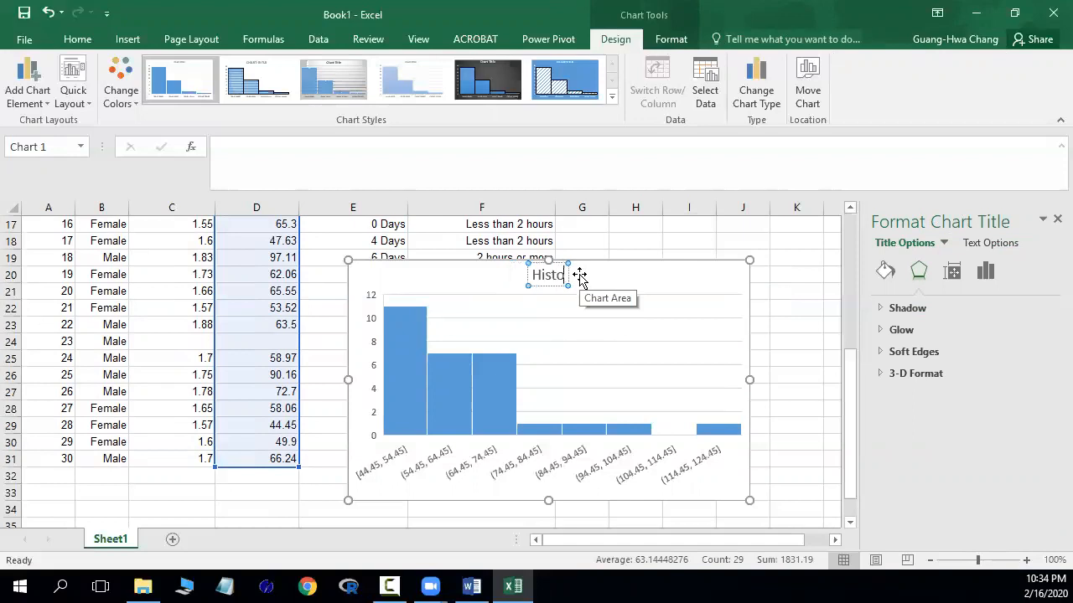
type("gram for")
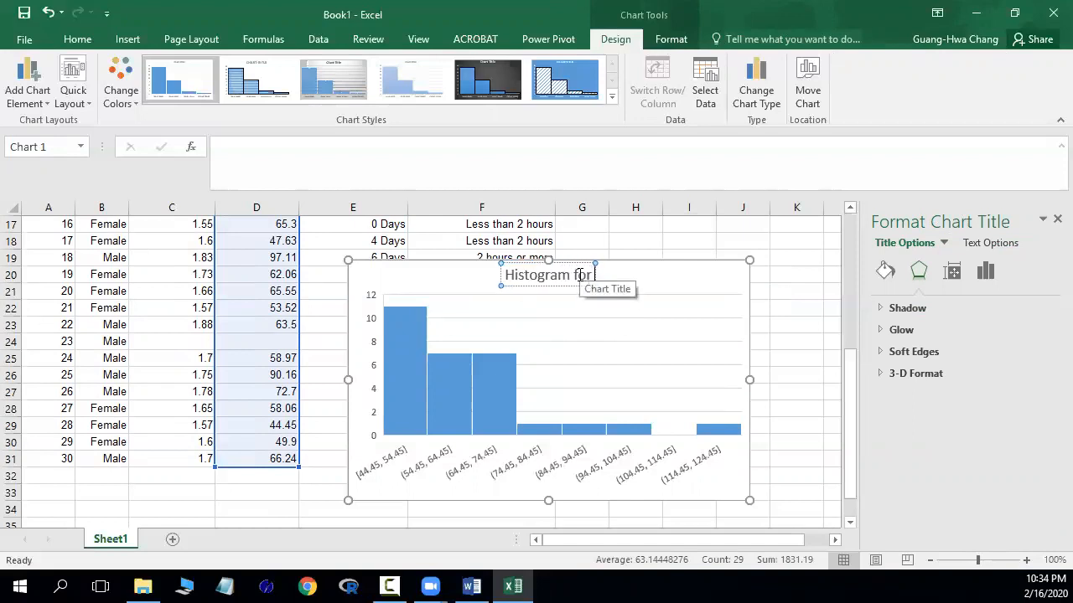
type(" Weight V")
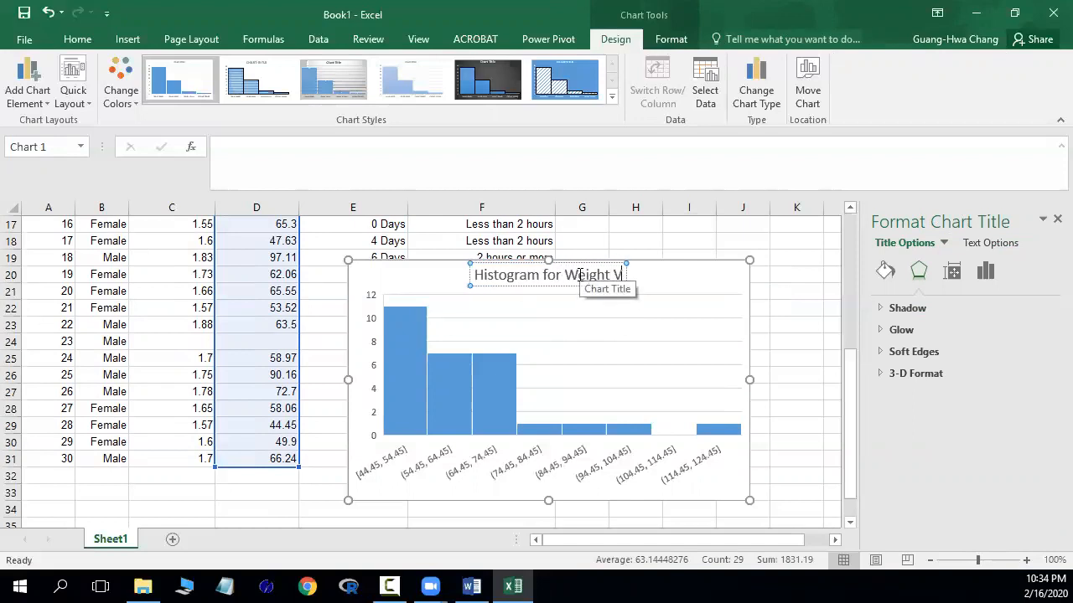
type("ariable")
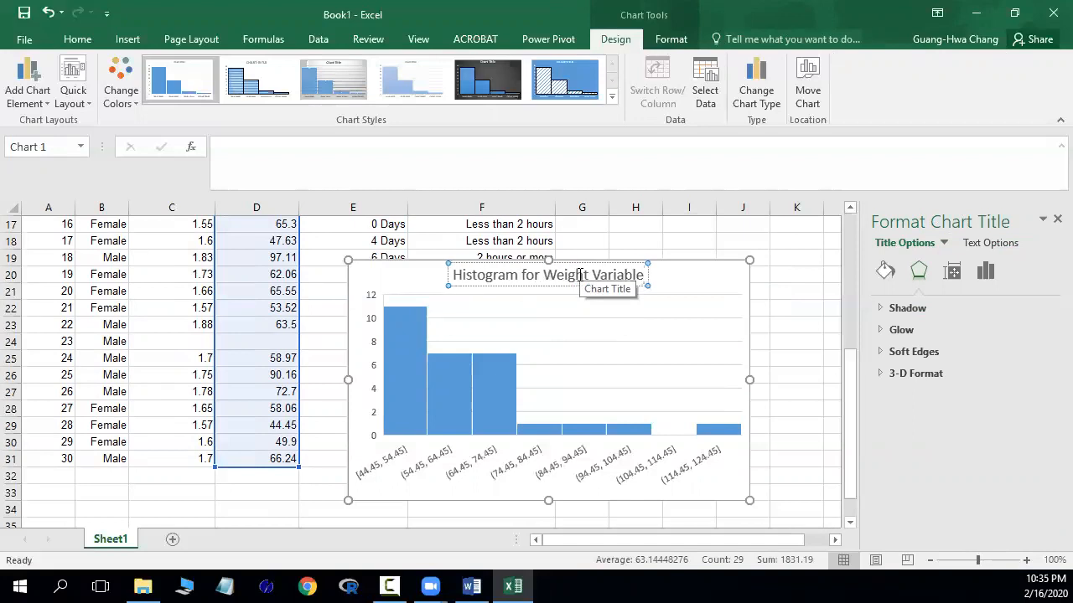
left_click(567, 325)
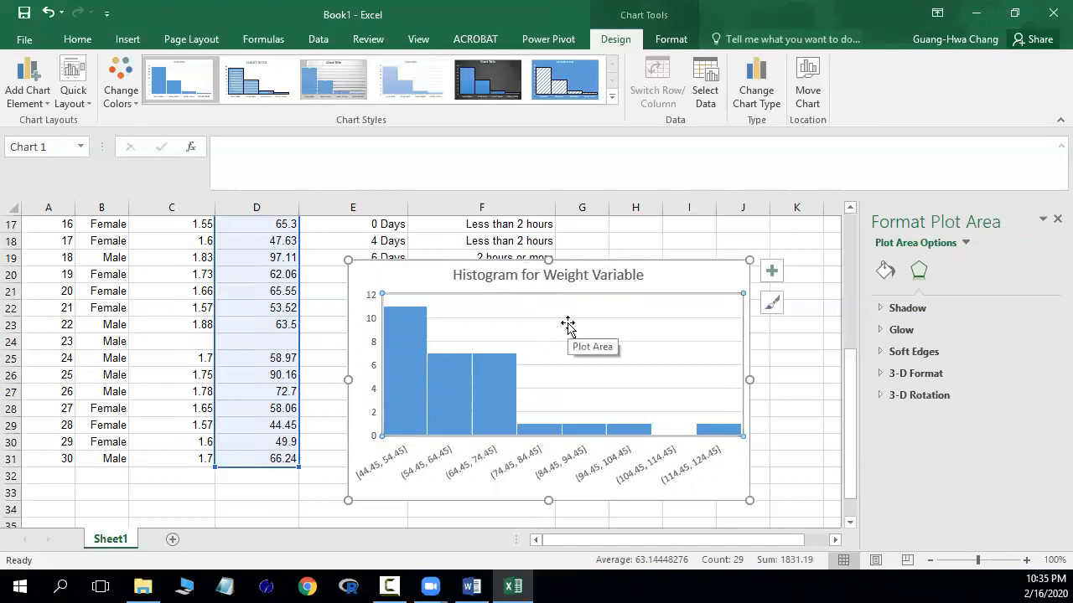
- Copy the histogram, switch to the Word document A4_ExcelUnivar-NumericV, and delete the placeholder line under question 1
right_click(671, 279)
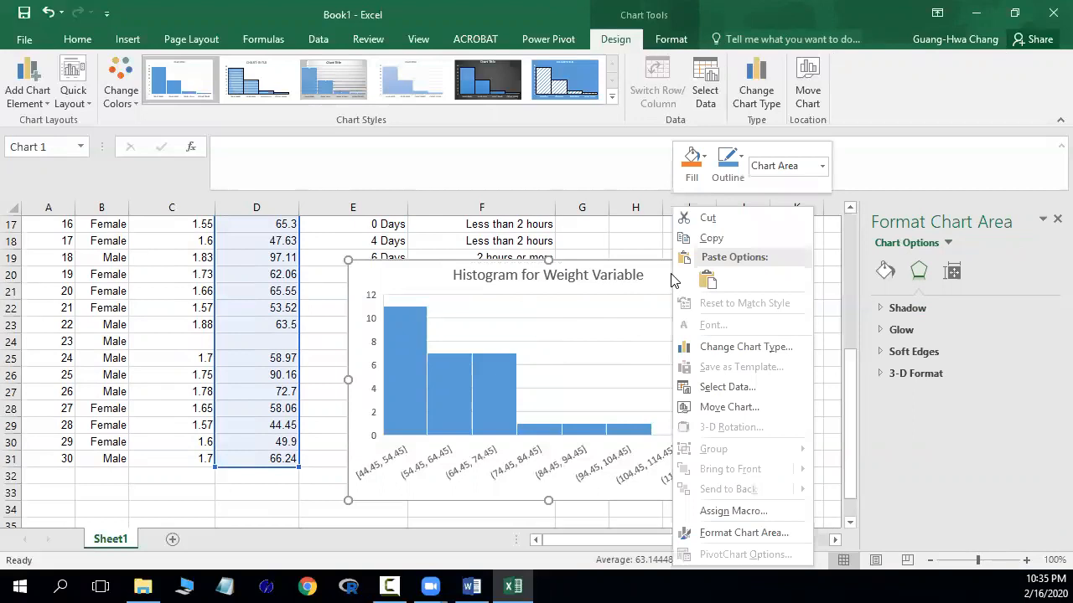
left_click(712, 238)
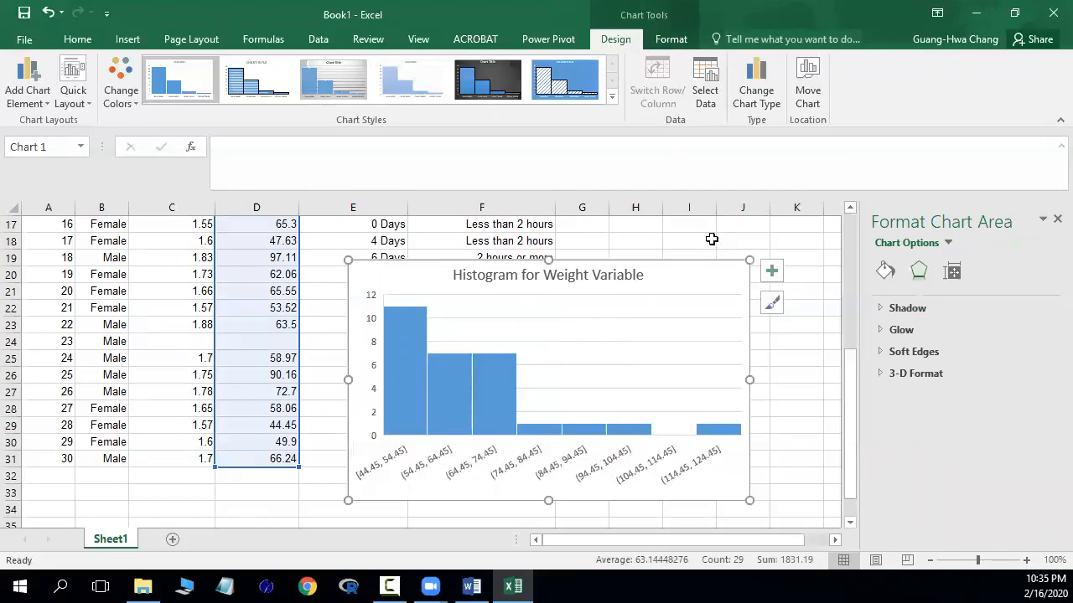
left_click(471, 586)
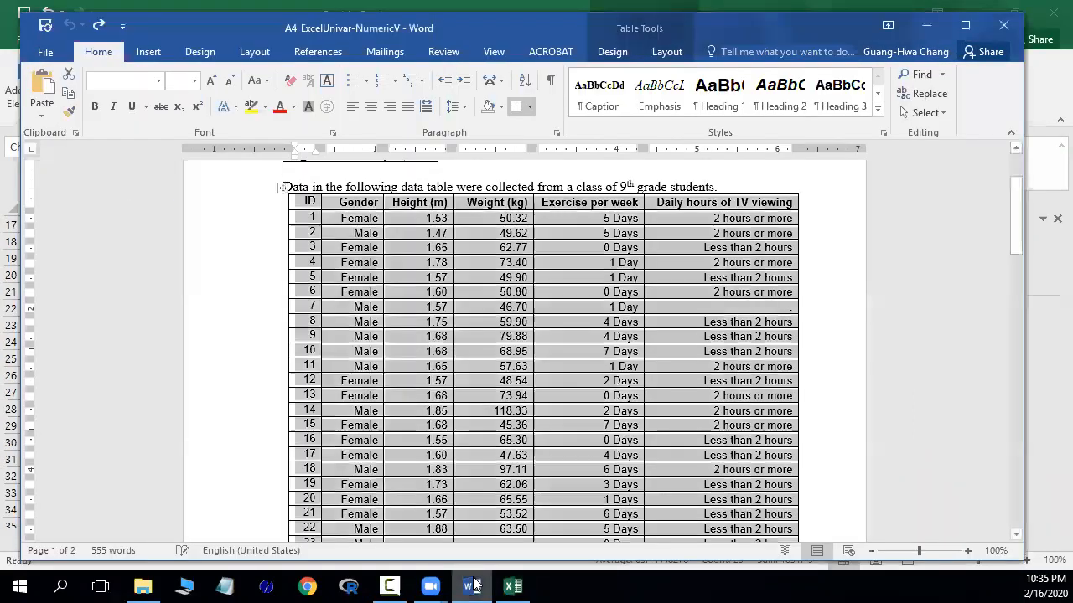
left_click(814, 337)
scroll(814, 337, "down", 3)
scroll(814, 337, "down", 15)
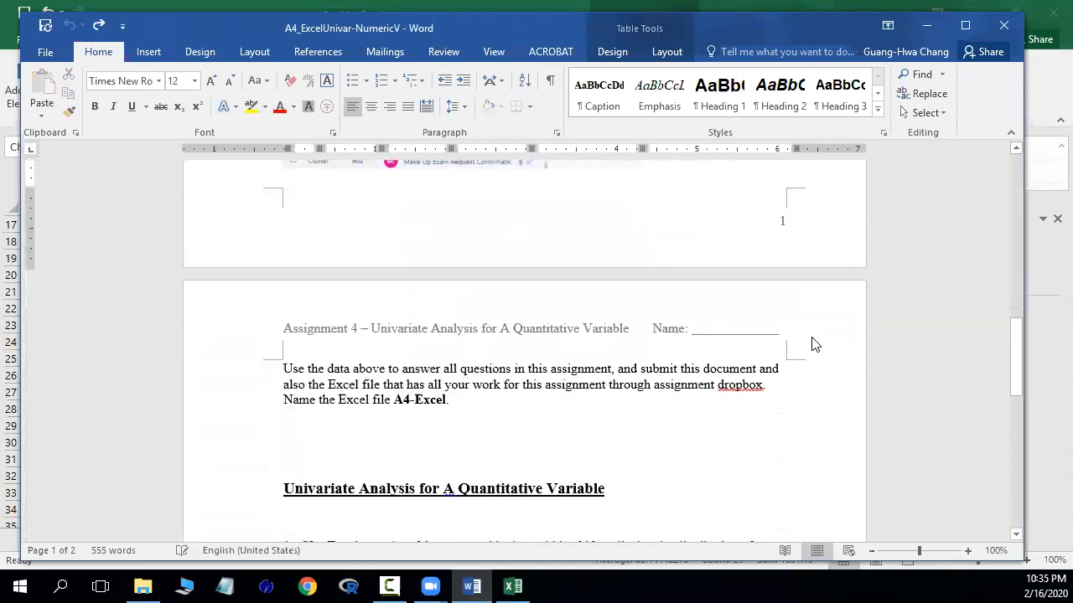
scroll(811, 342, "down", 5)
left_click_drag(636, 393, 299, 397)
key("Delete")
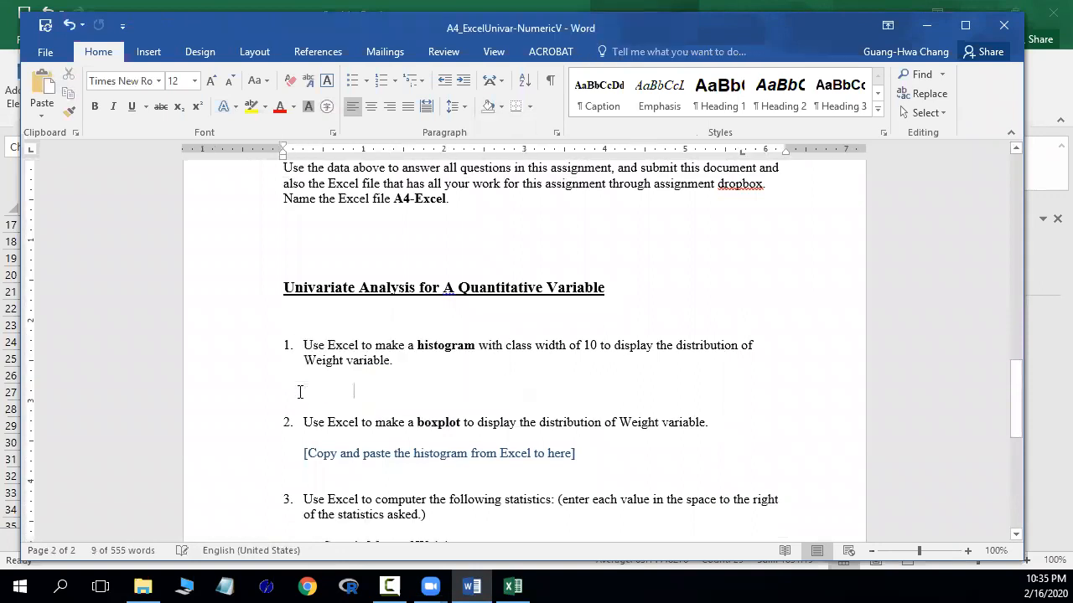
- Paste the copied histogram as a picture in the empty line below question 1
right_click(300, 394)
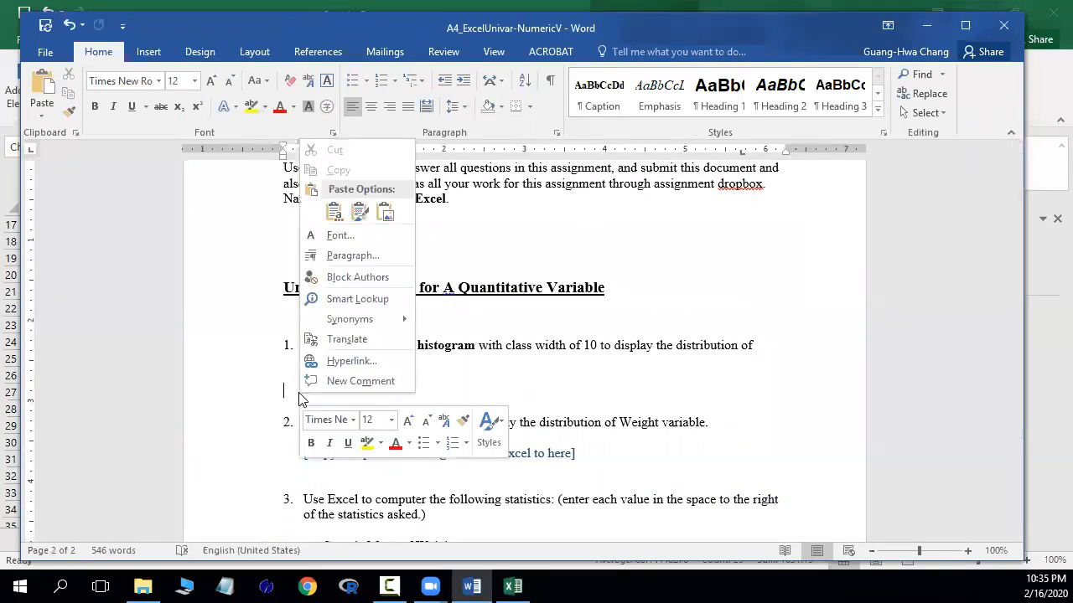
left_click(385, 214)
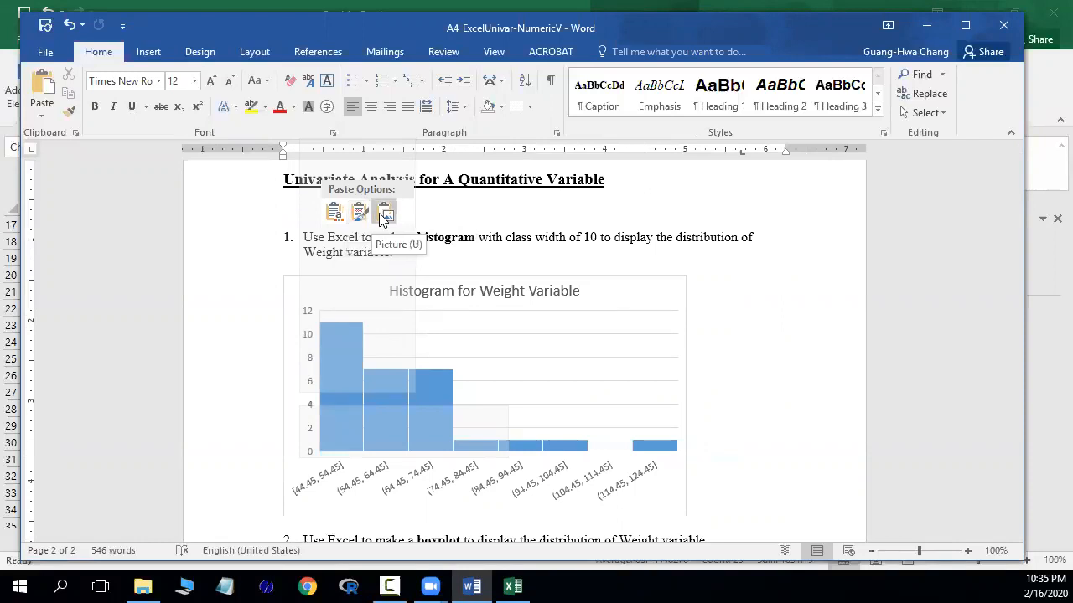
left_click(383, 214)
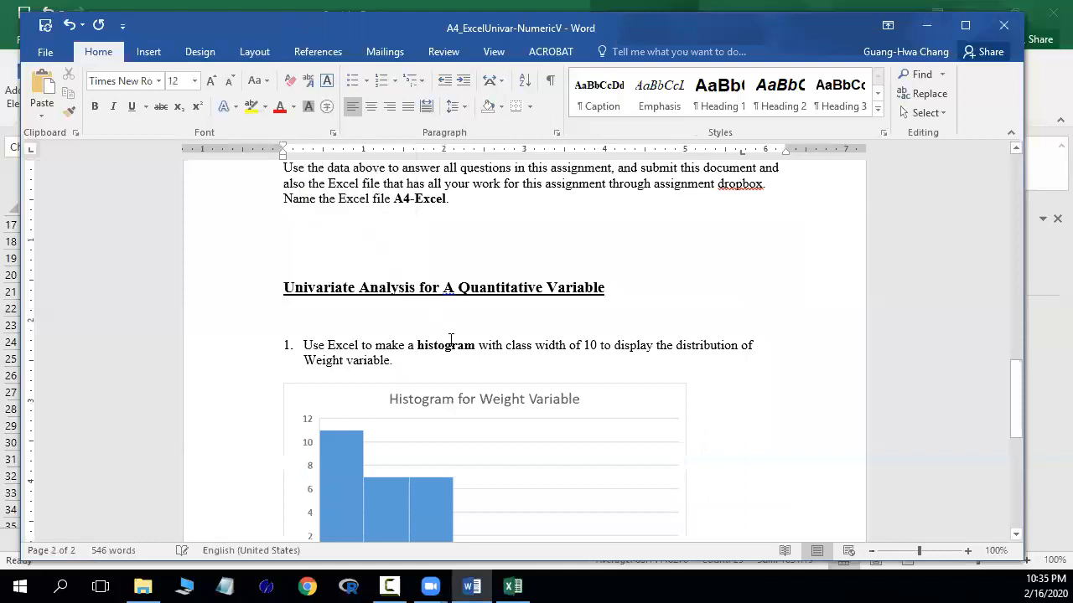
scroll(789, 445, "down", 2)
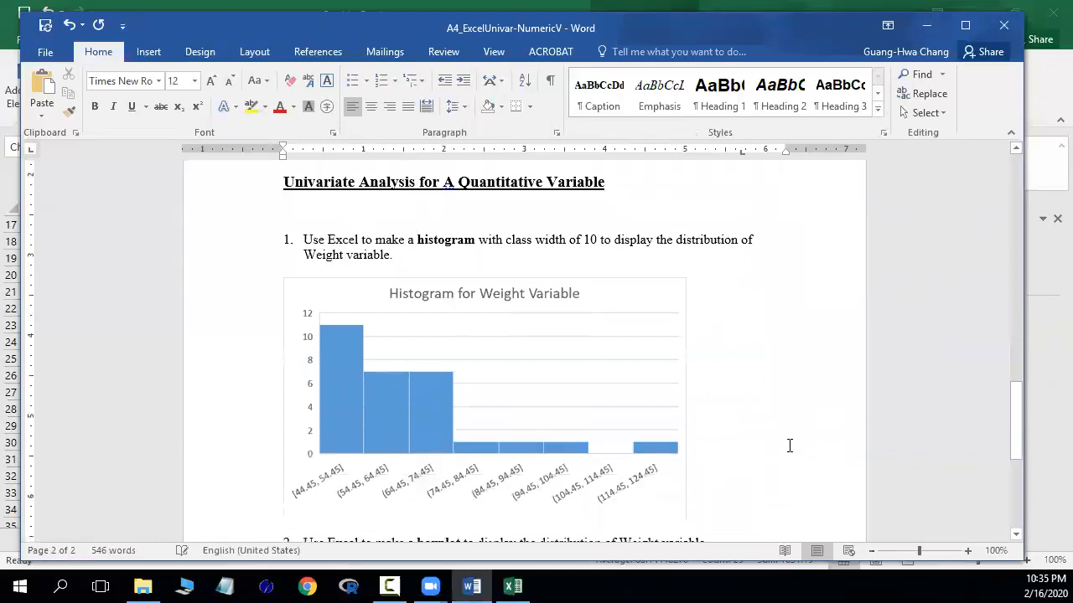
scroll(790, 446, "down", 1)
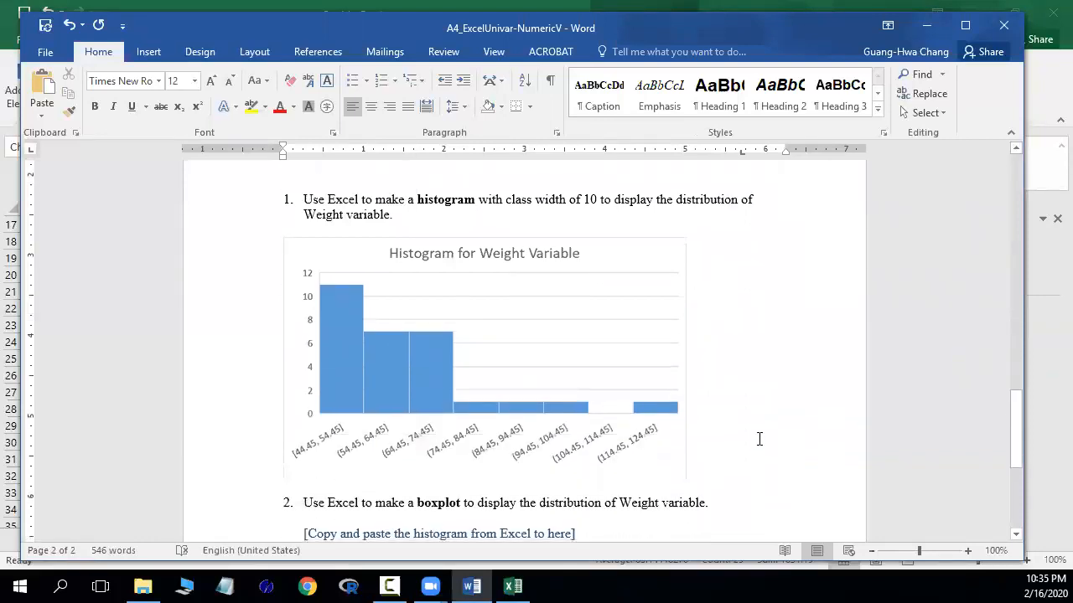